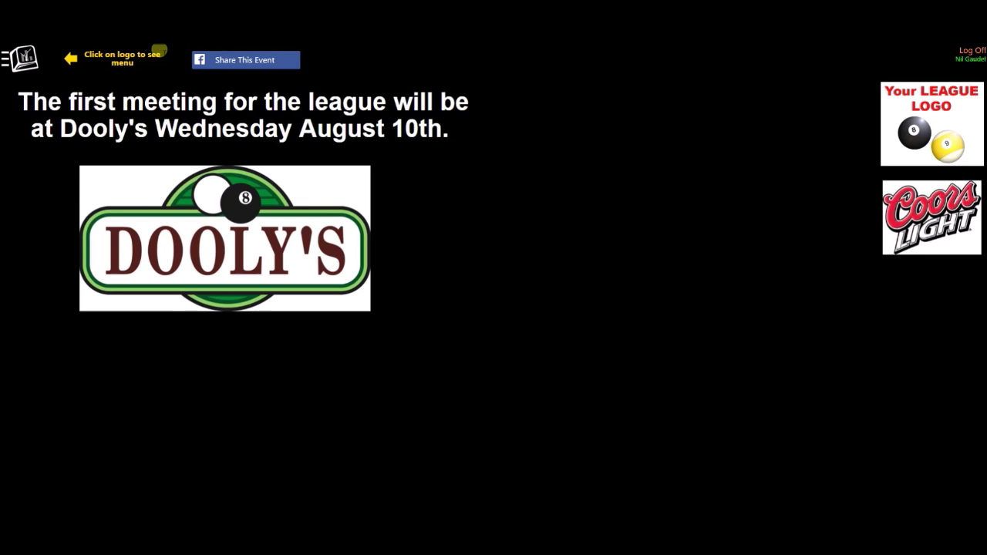
# Step: In the main menu, expand Locations | Surfaces to list Buildings | Bars, Rooms and Playing Surfaces
pyautogui.click(24, 61)
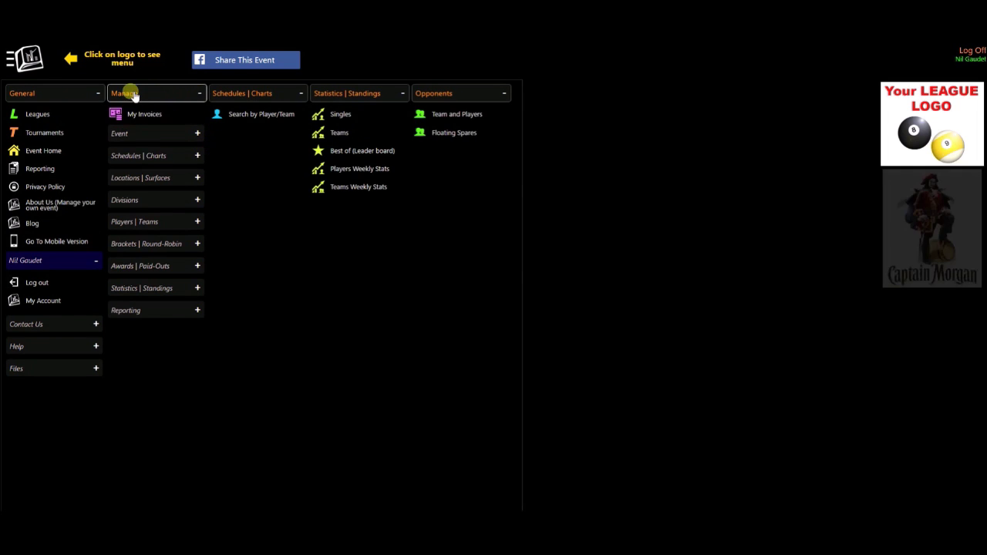
pyautogui.click(200, 94)
pyautogui.click(202, 94)
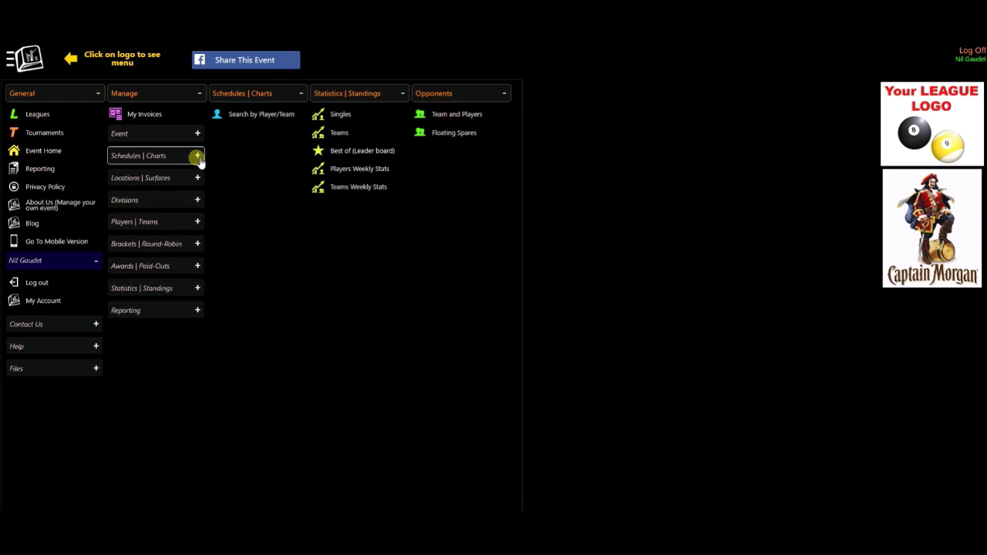
pyautogui.click(197, 157)
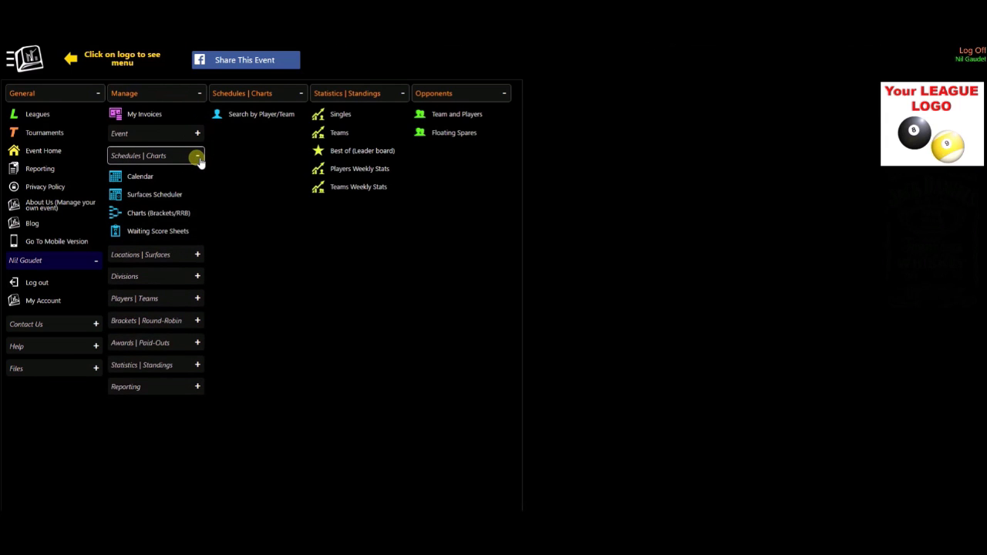
pyautogui.click(197, 158)
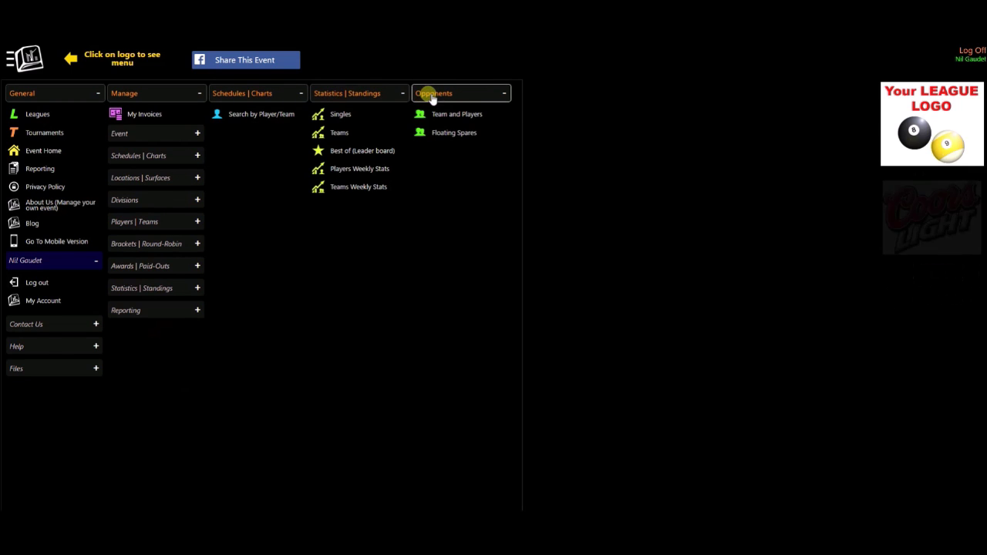
pyautogui.click(200, 179)
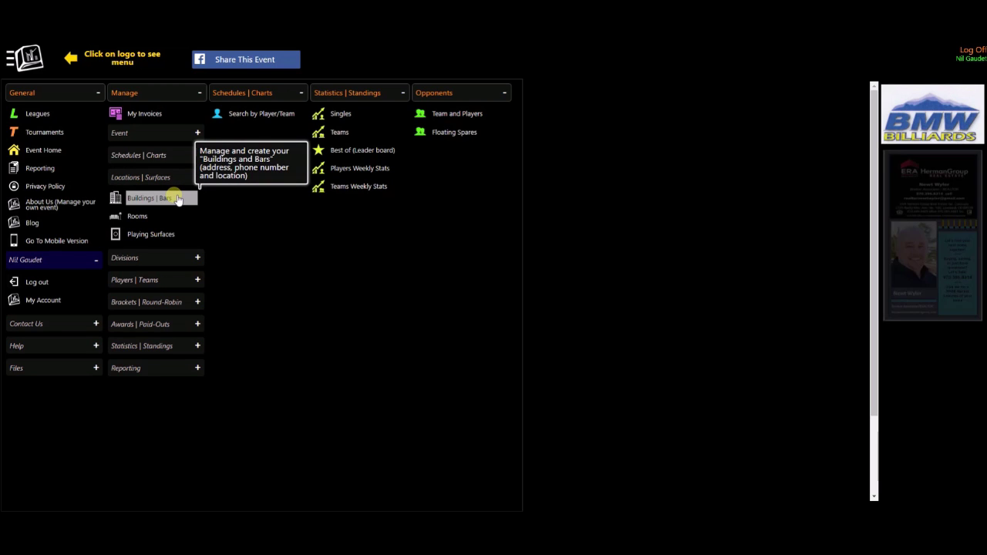
# Step: Open Buildings | Bars and resave the MATCH-UPS place record without changes
pyautogui.click(175, 198)
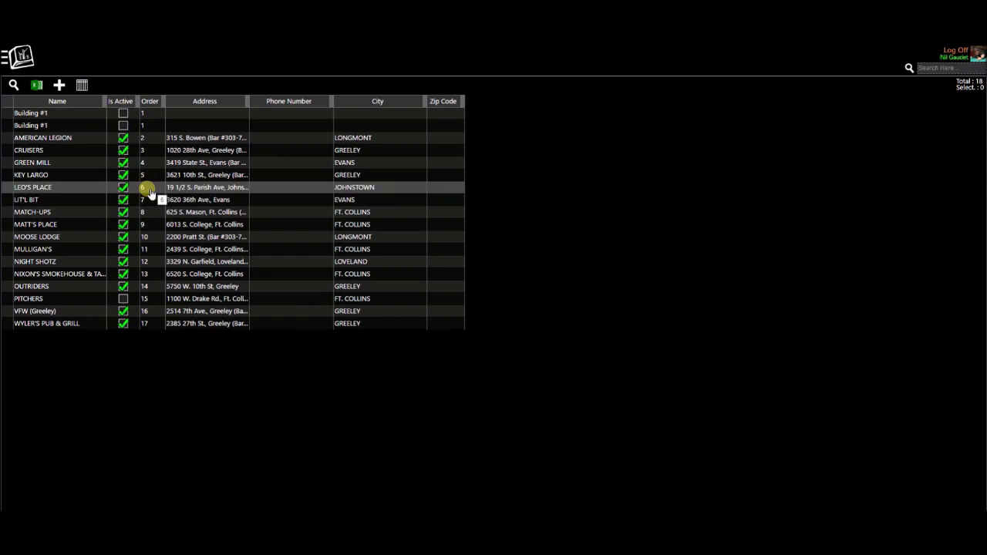
pyautogui.click(63, 213)
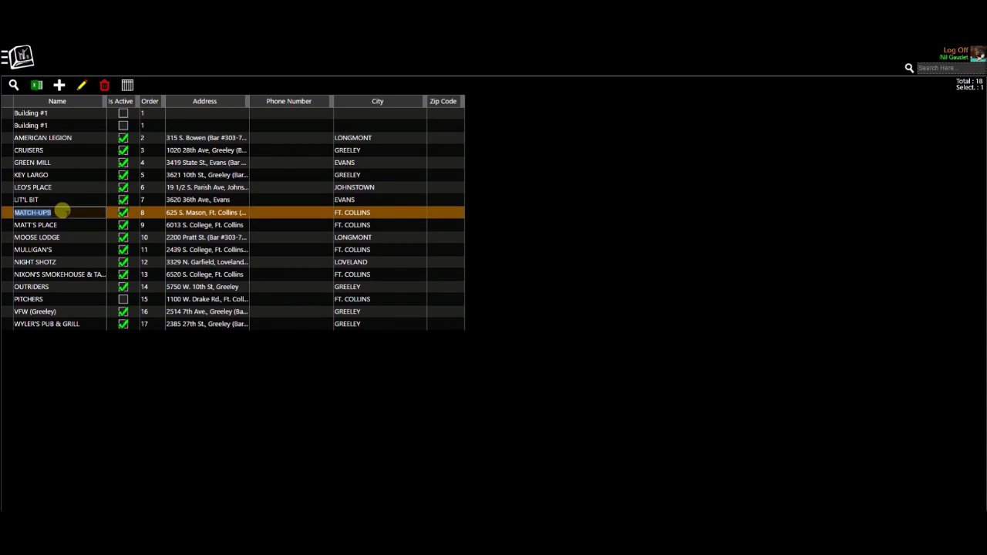
pyautogui.click(81, 85)
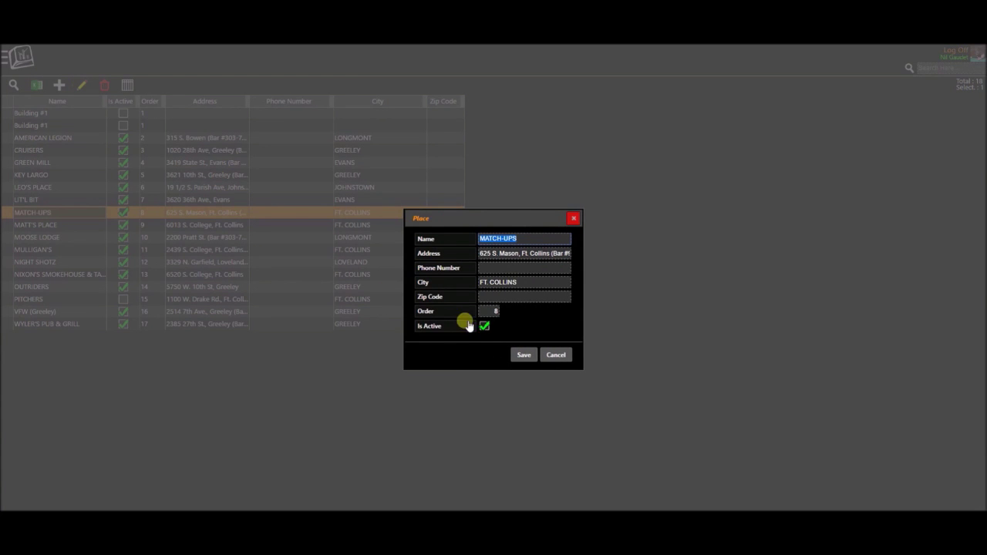
pyautogui.click(523, 355)
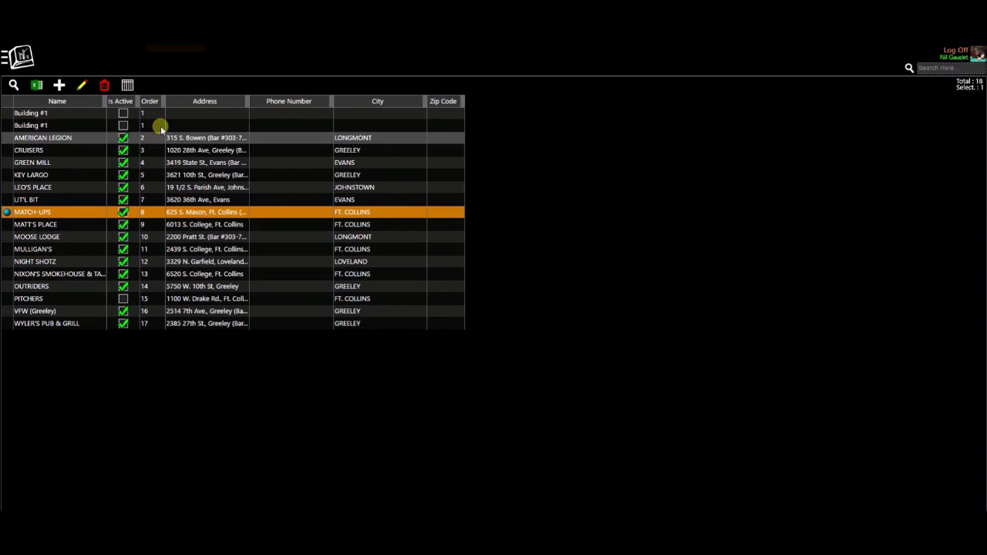
pyautogui.click(59, 53)
# Step: Filter the Playing Surfaces list to place MATCH-UPS, leaving surfaces MUPS 1-2 through MUPS 9-10
pyautogui.click(157, 234)
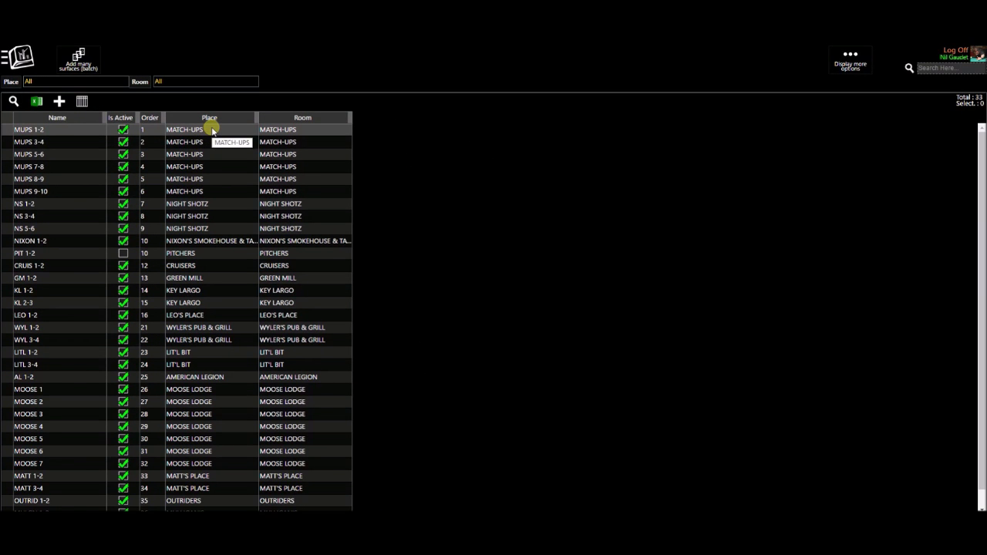
pyautogui.click(213, 131)
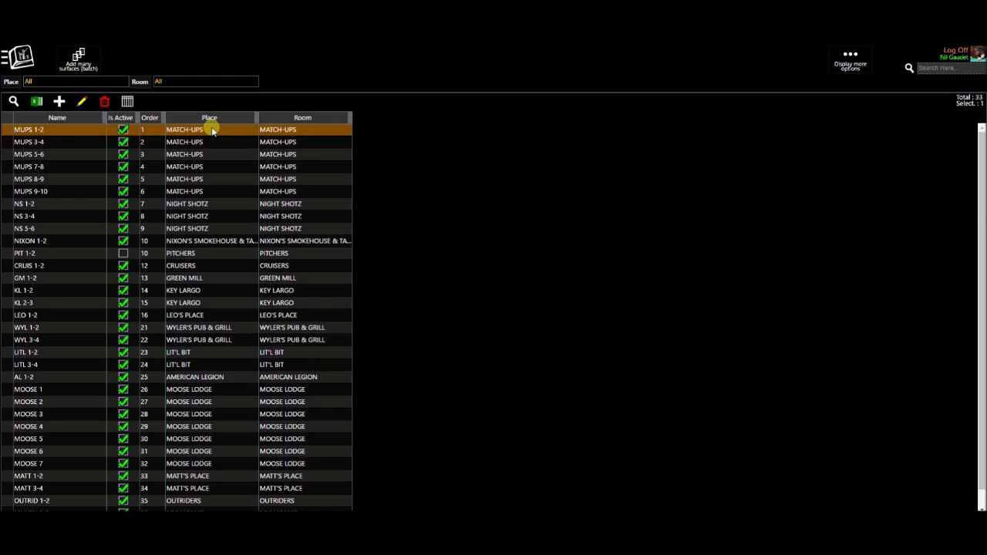
pyautogui.click(120, 83)
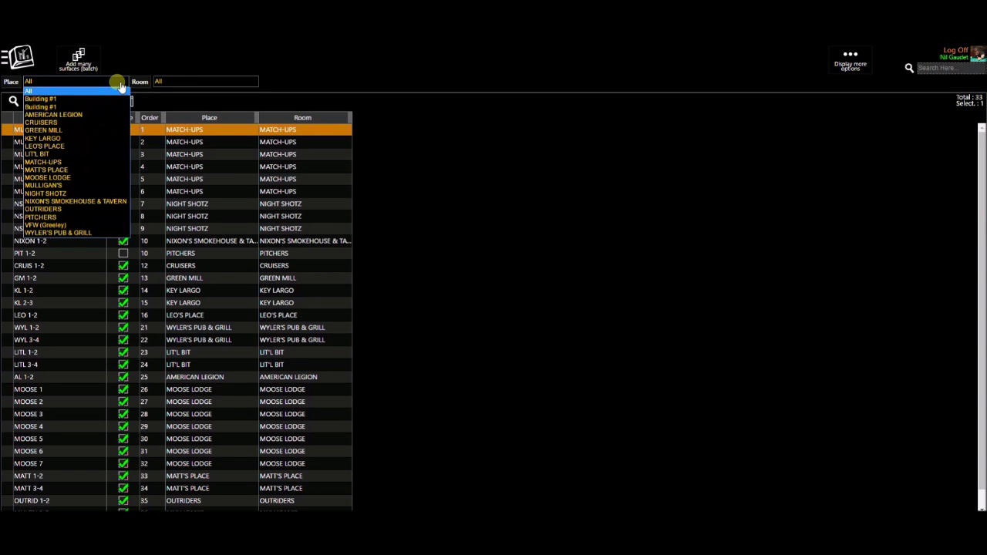
pyautogui.click(50, 162)
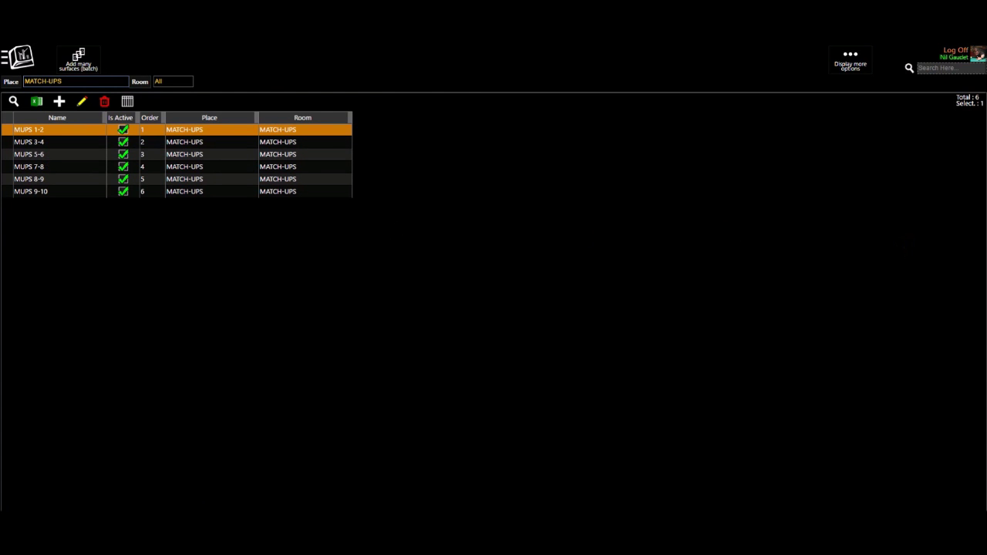
# Step: Open the Teams list under Players | Teams in the main menu
pyautogui.click(22, 55)
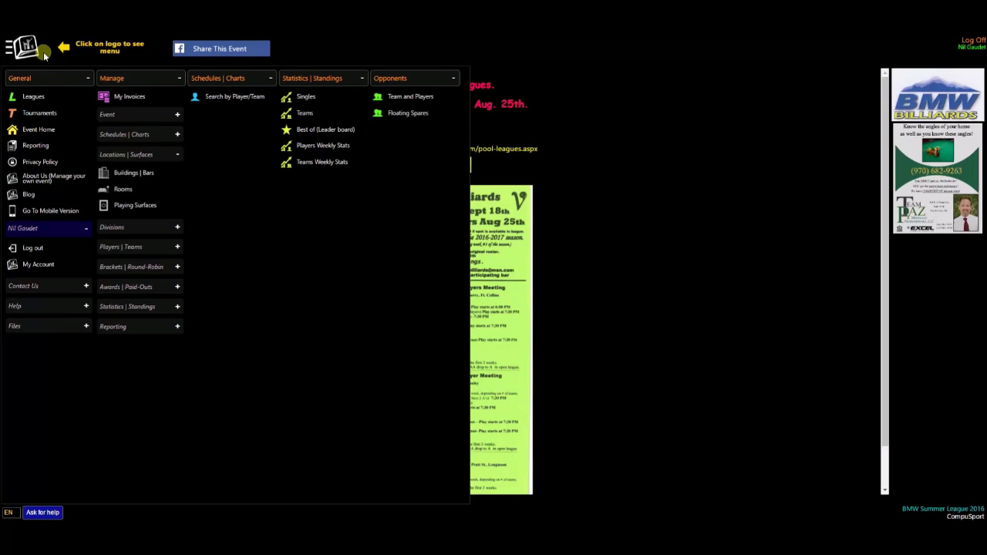
pyautogui.click(175, 155)
pyautogui.click(179, 195)
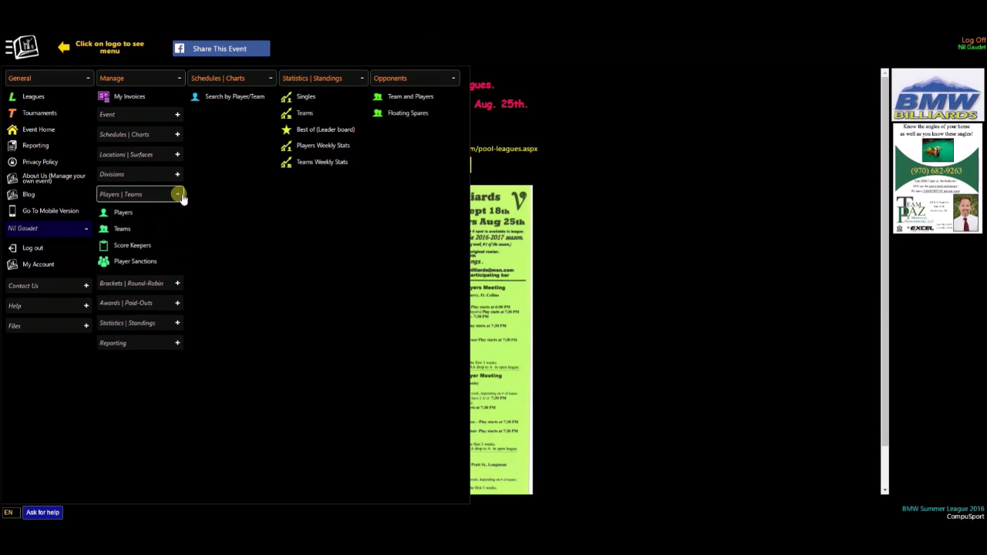
pyautogui.click(123, 228)
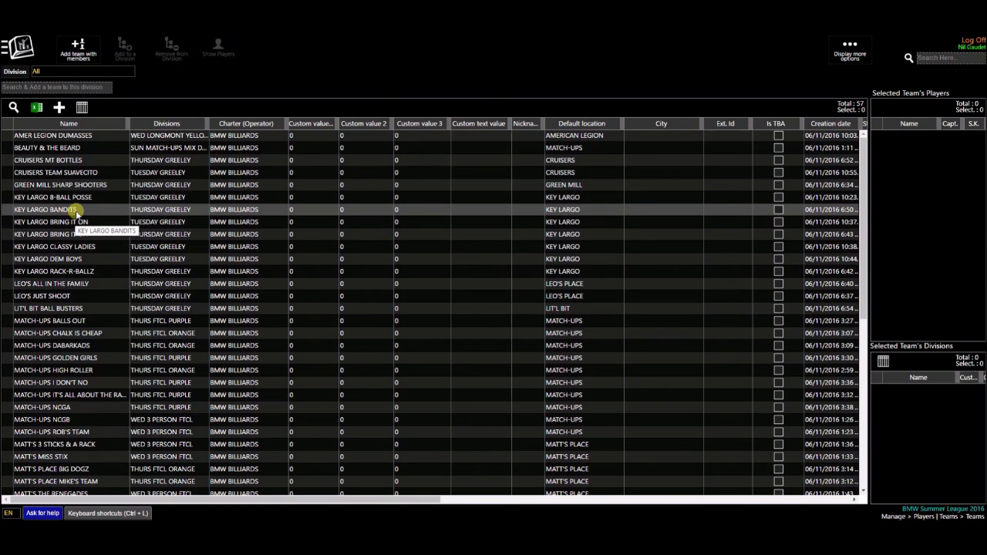
# Step: Save BEAUTY & THE BEARD with default location MATCH-UPS, then tick S.K. as KEY LARGO 8-BALL POSSE's captain
pyautogui.click(84, 149)
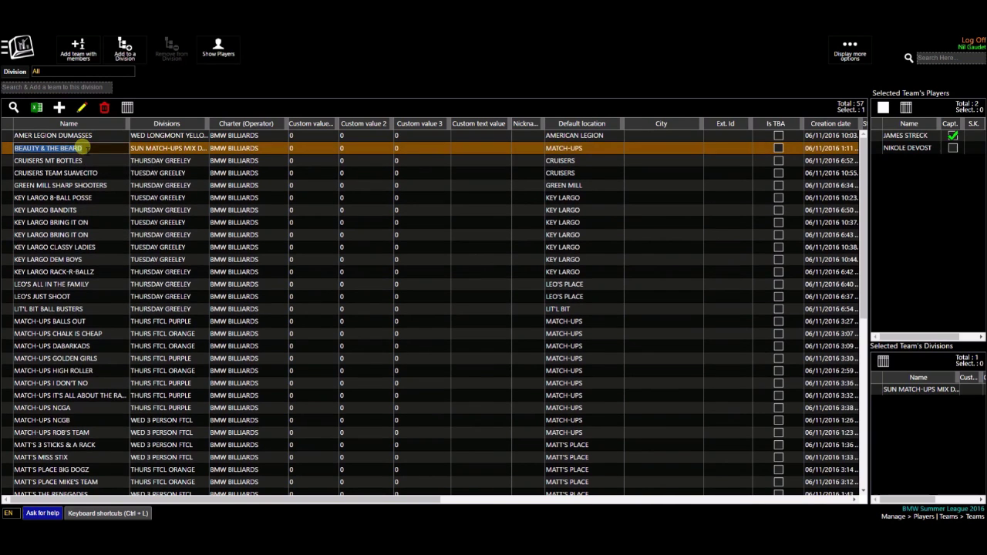
pyautogui.click(82, 107)
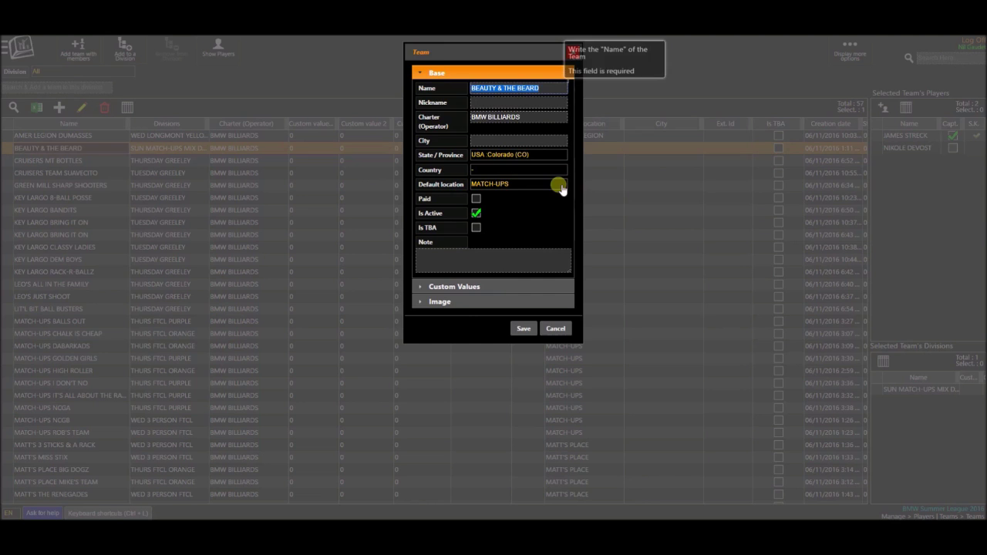
pyautogui.click(523, 186)
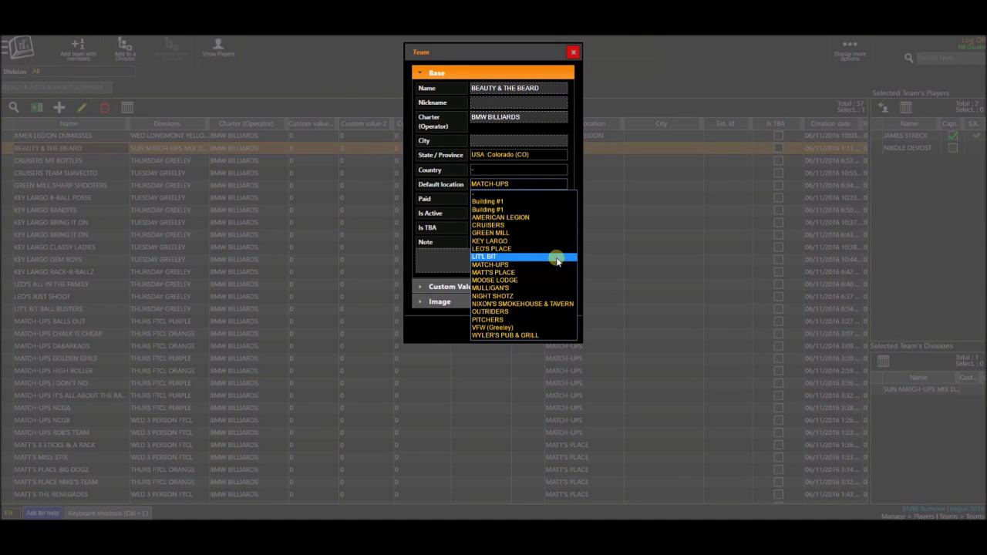
pyautogui.click(489, 265)
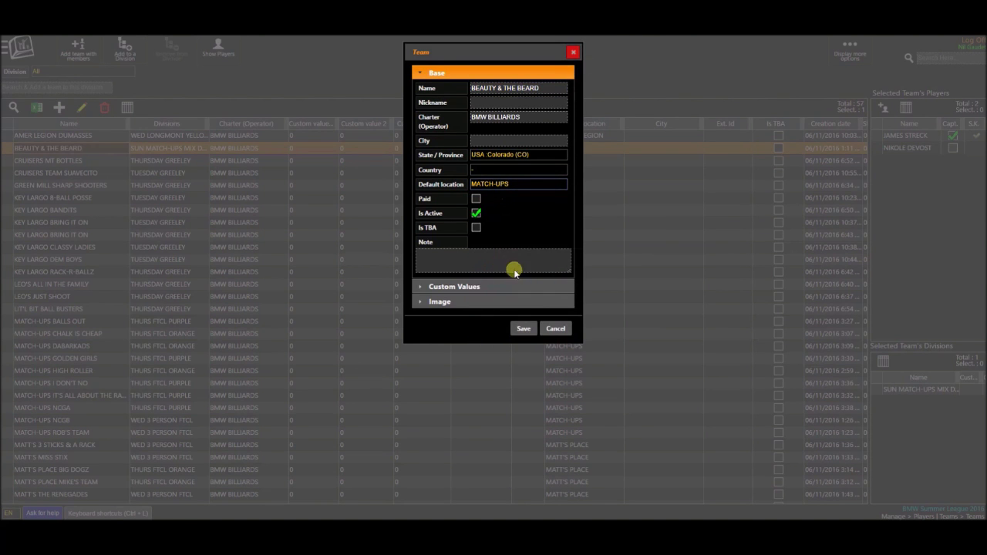
pyautogui.click(524, 329)
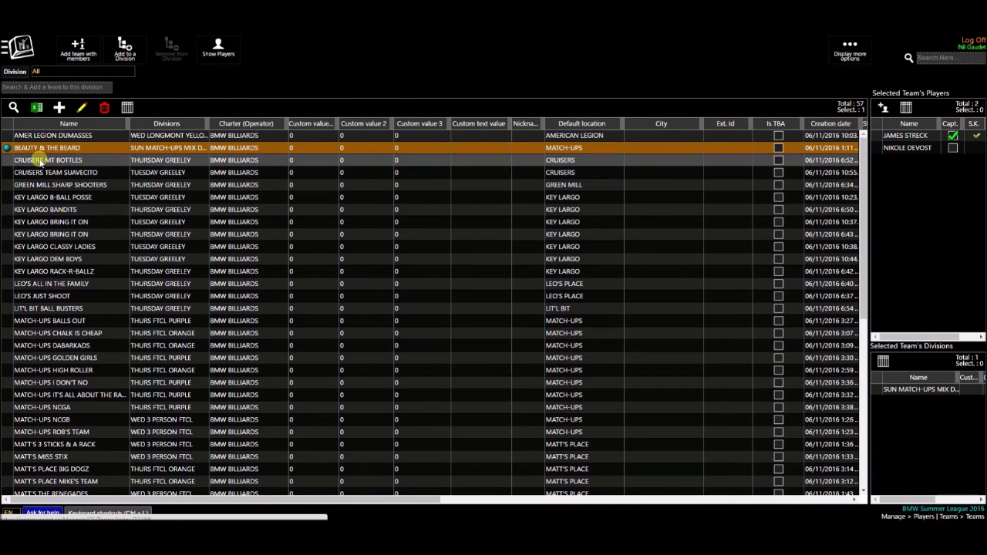
pyautogui.doubleClick(38, 198)
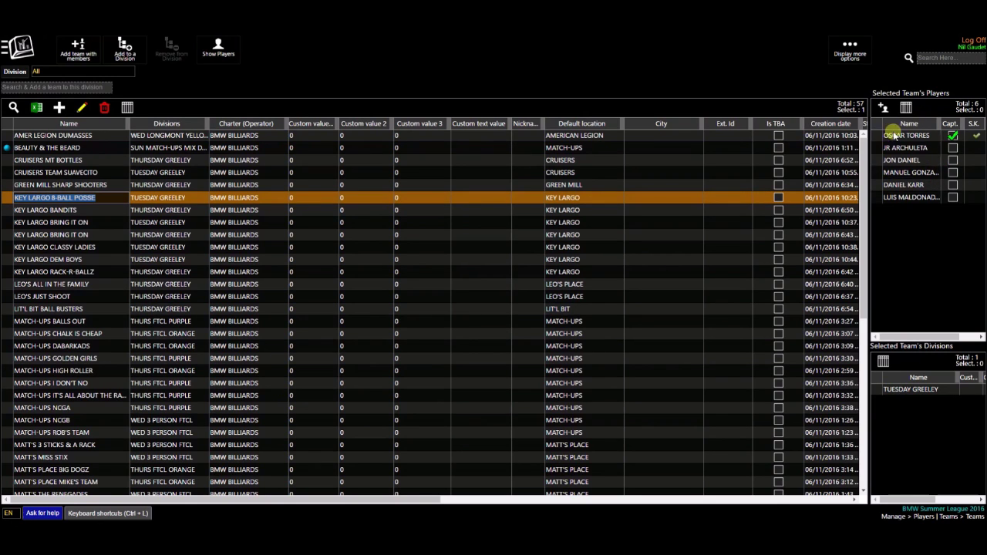
pyautogui.click(973, 136)
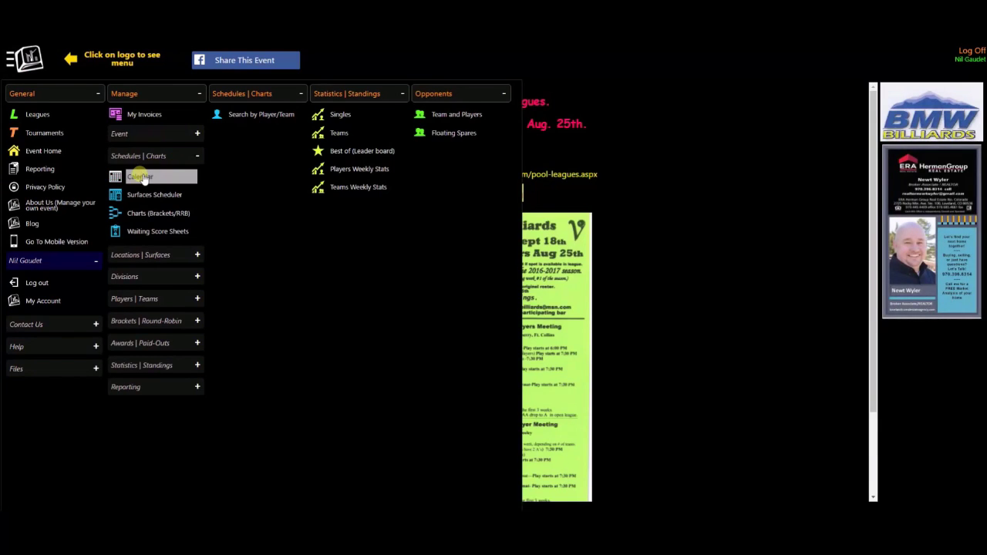
pyautogui.click(140, 177)
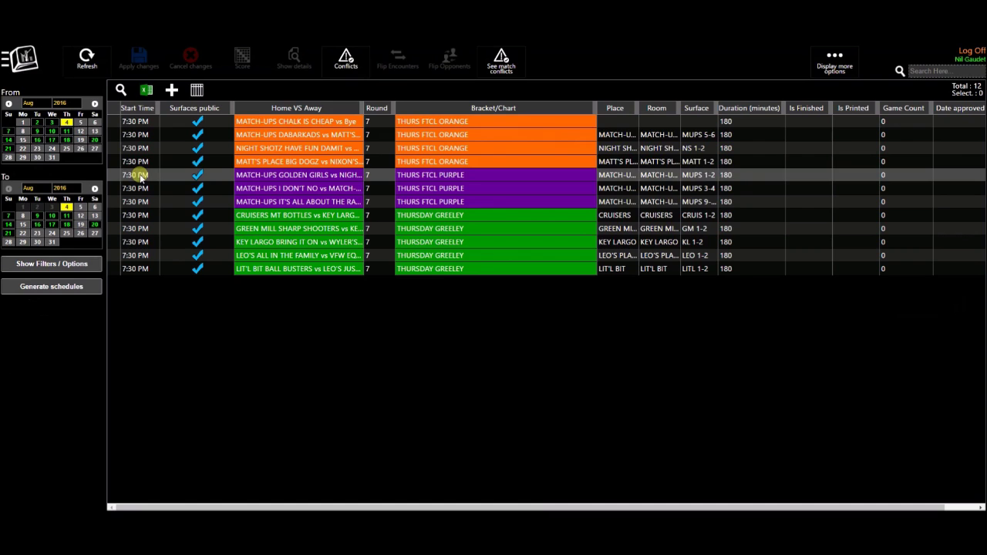
pyautogui.click(37, 122)
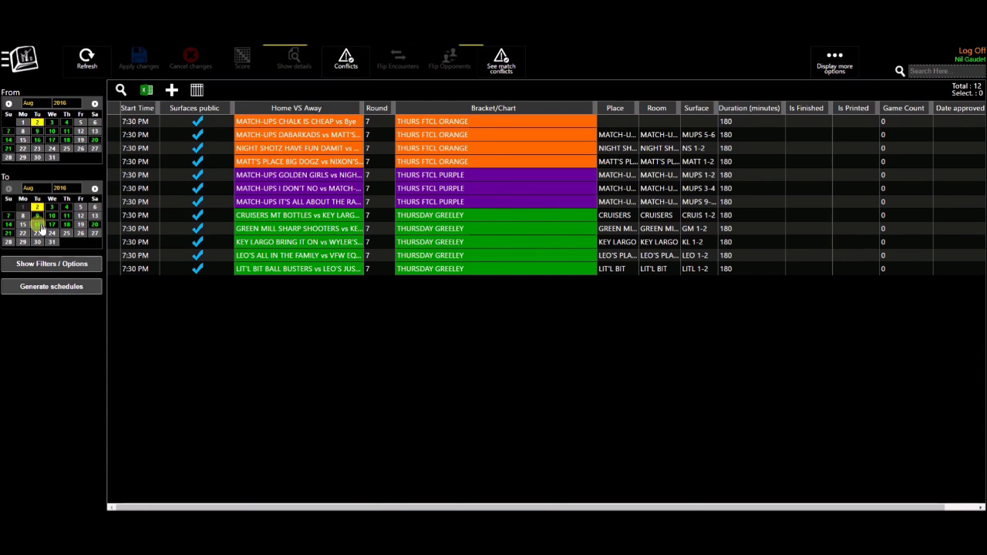
pyautogui.click(39, 225)
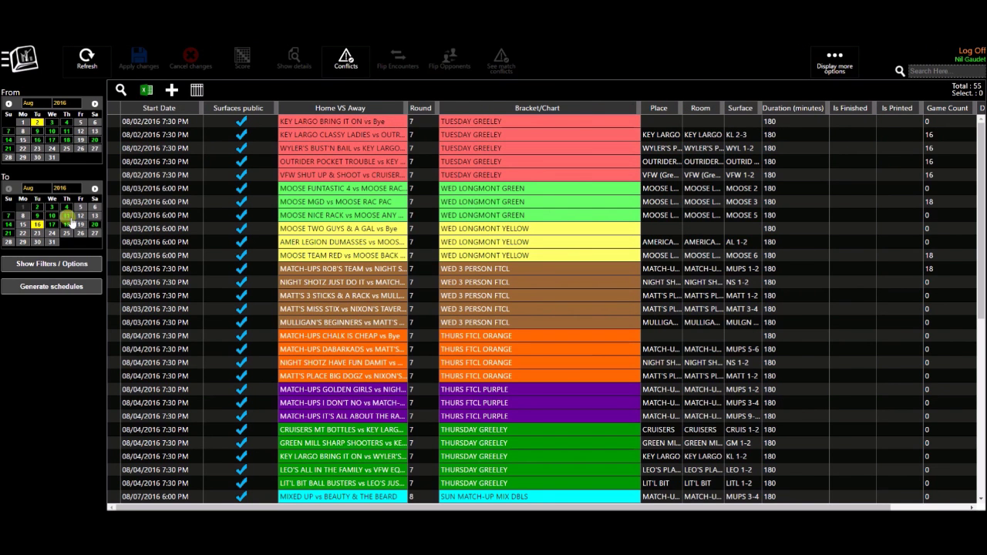
pyautogui.click(73, 287)
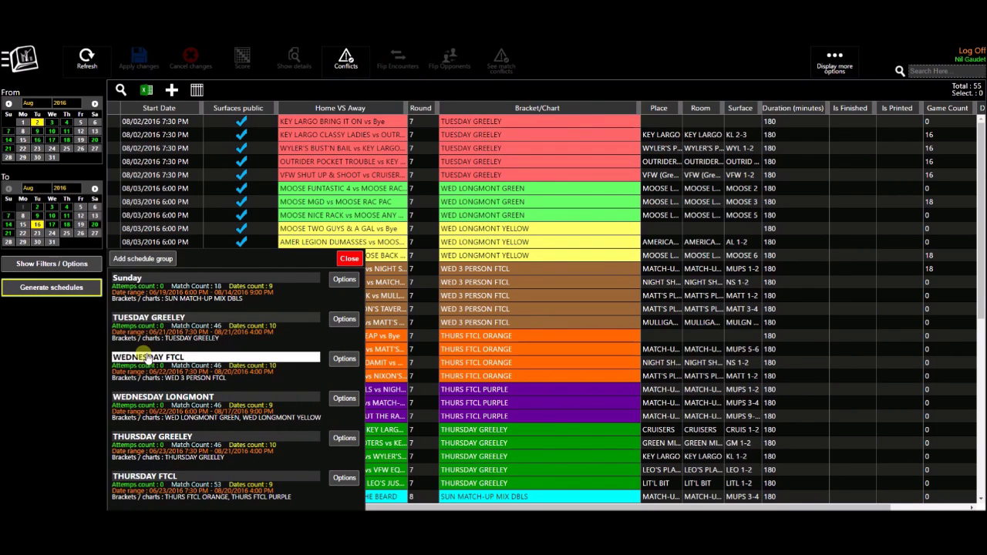
pyautogui.click(344, 280)
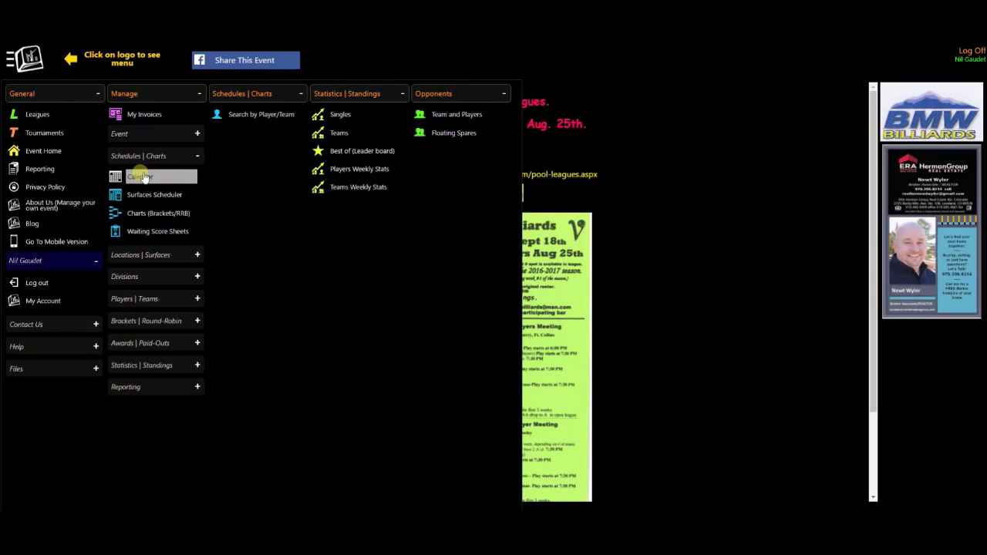
# Step: From the Calendar's Generate schedules groups, open the Thursday group's PDF Schedule report
pyautogui.click(139, 176)
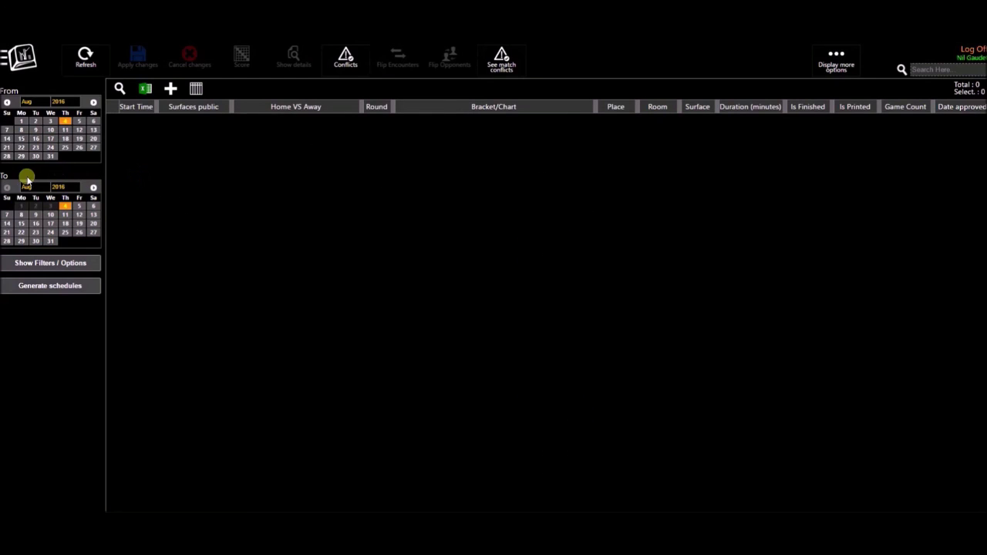
pyautogui.click(18, 285)
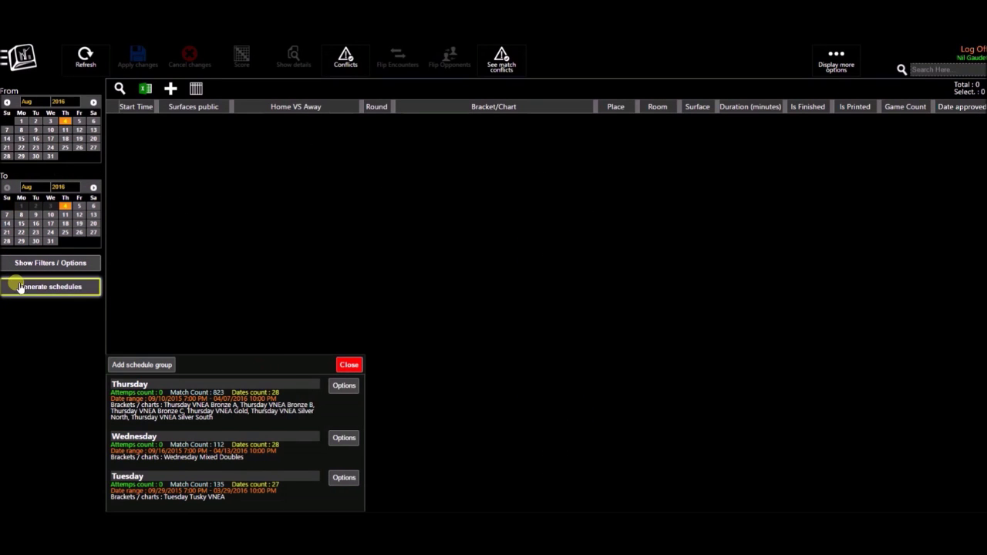
pyautogui.click(343, 385)
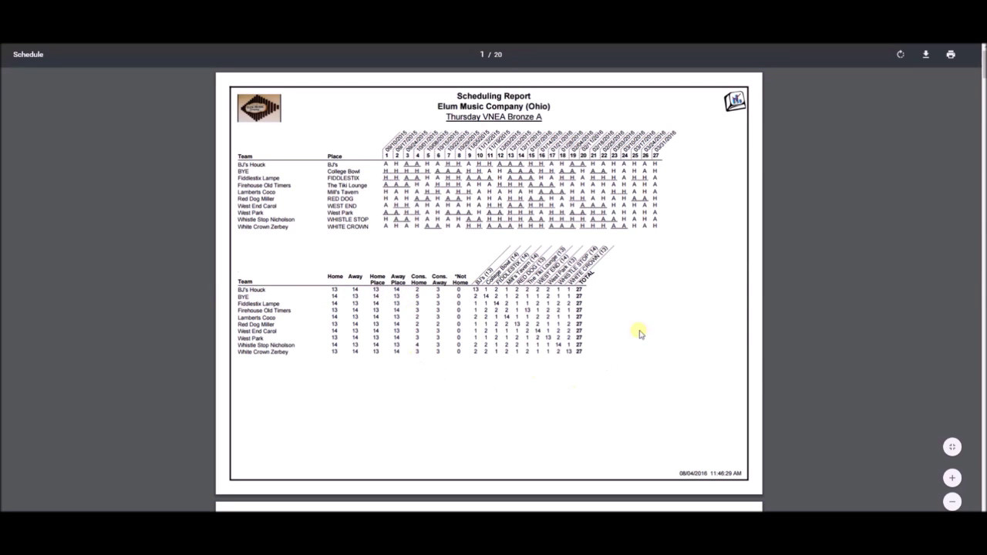
# Step: Scroll through the Thursday PDF report pages down to the place summary page
pyautogui.scroll(-5, 698, 285)
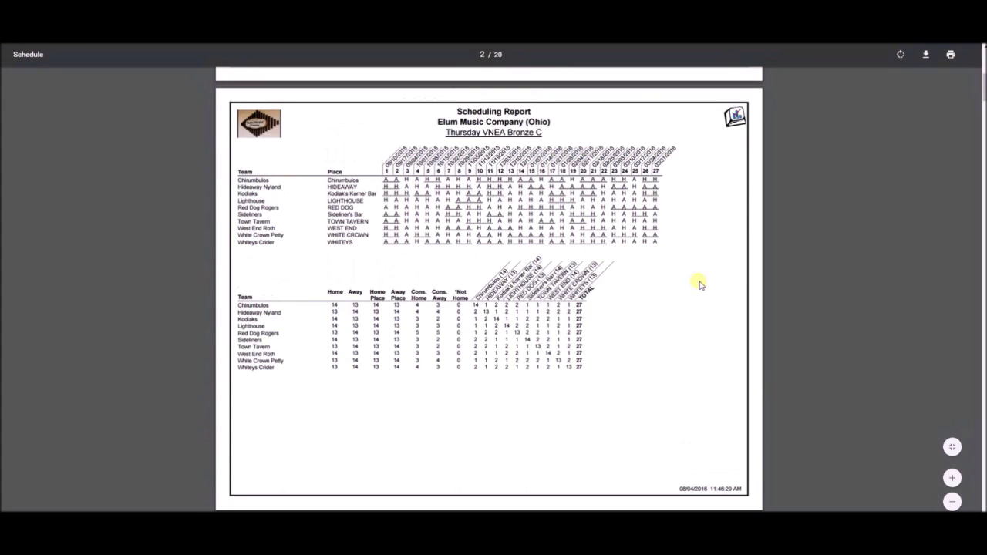
pyautogui.scroll(-5, 701, 284)
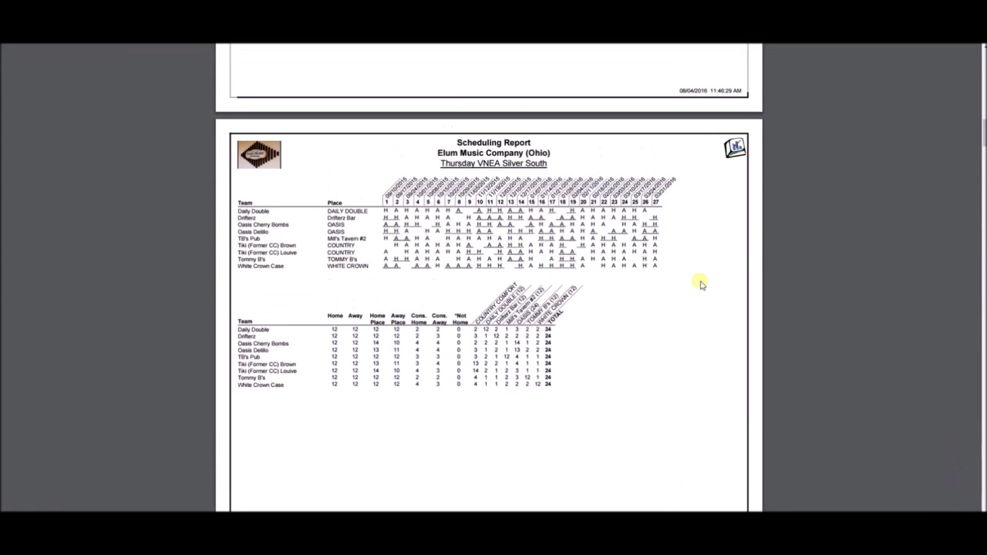
pyautogui.scroll(-10, 702, 286)
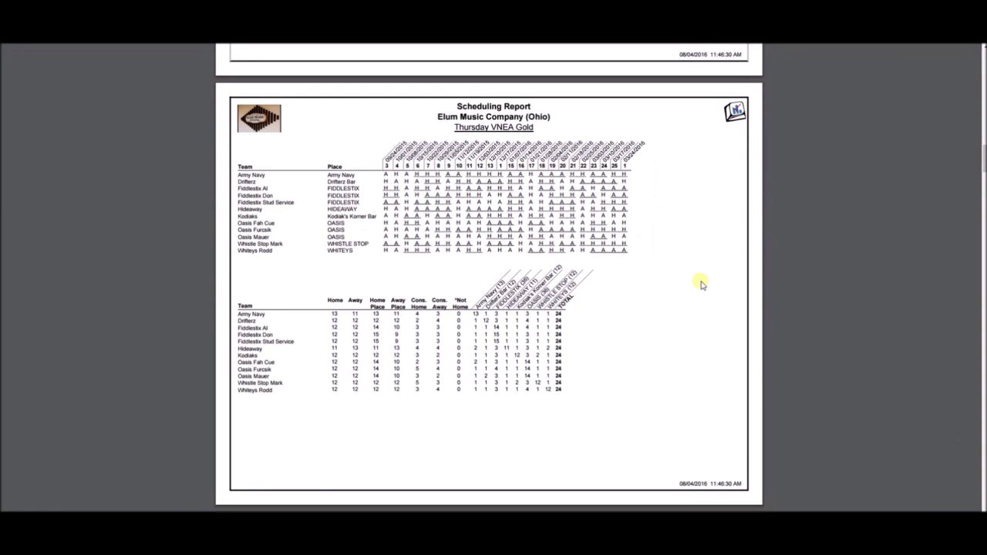
pyautogui.scroll(-10, 702, 286)
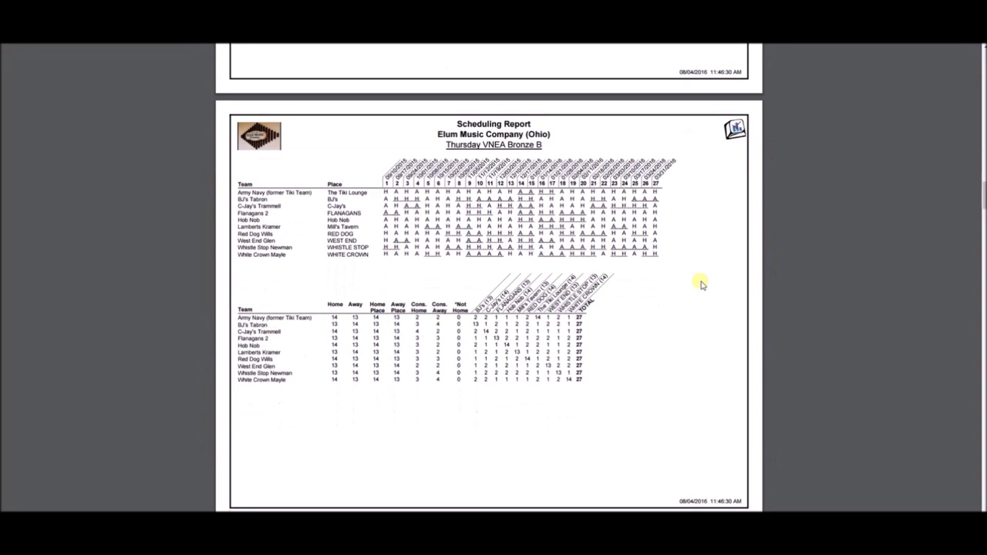
pyautogui.scroll(-10, 702, 286)
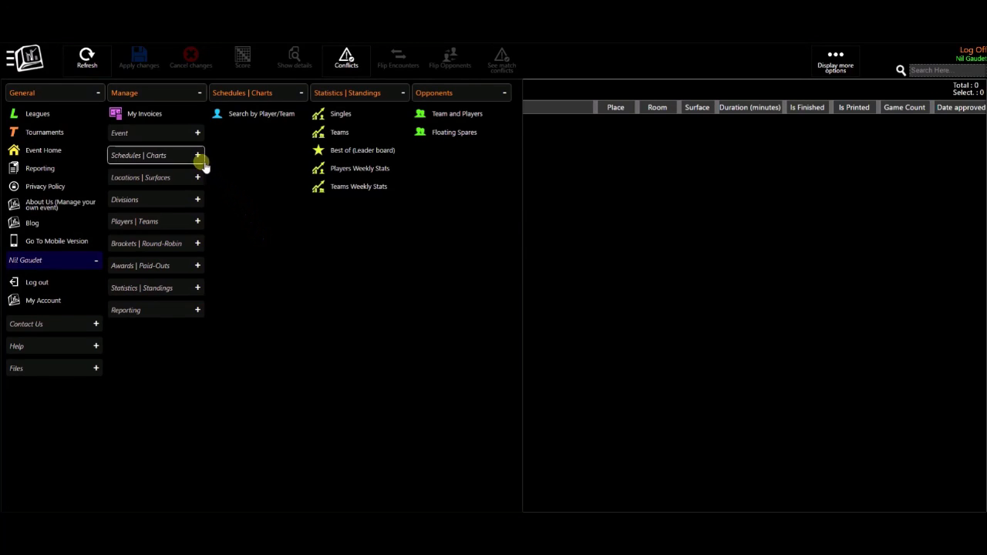
# Step: Open the Surfaces Scheduler and restrict its Days Of Week filter to Thursday (Th) only
pyautogui.click(199, 156)
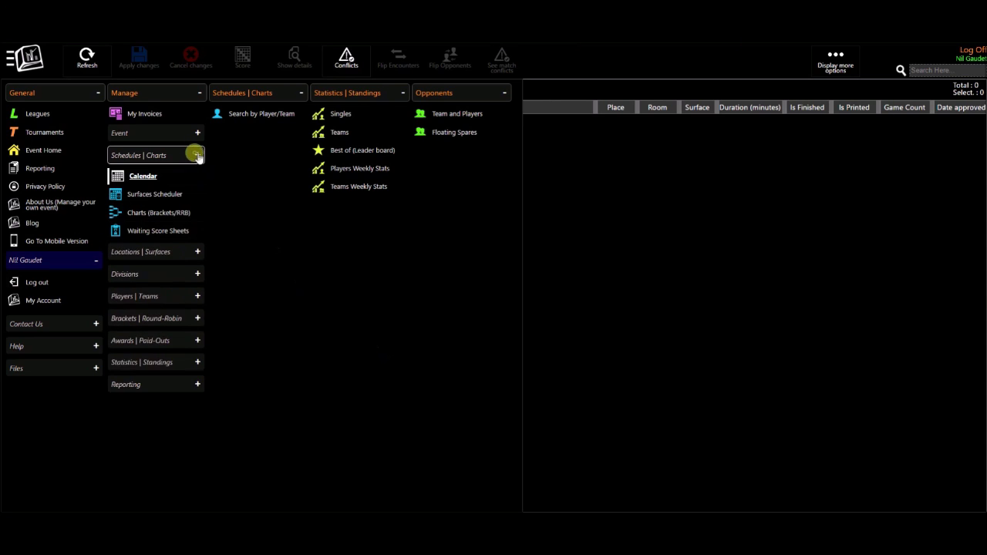
pyautogui.click(162, 194)
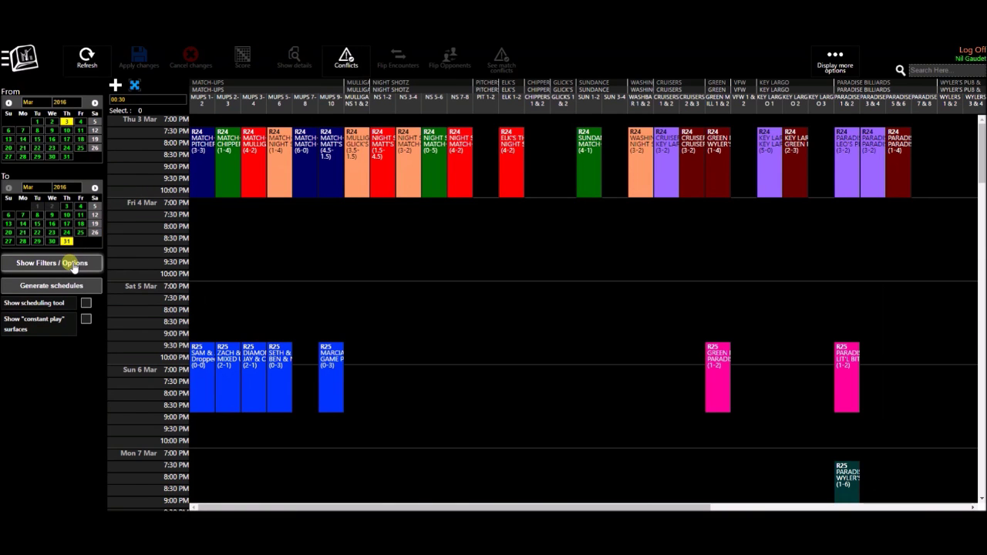
pyautogui.click(74, 264)
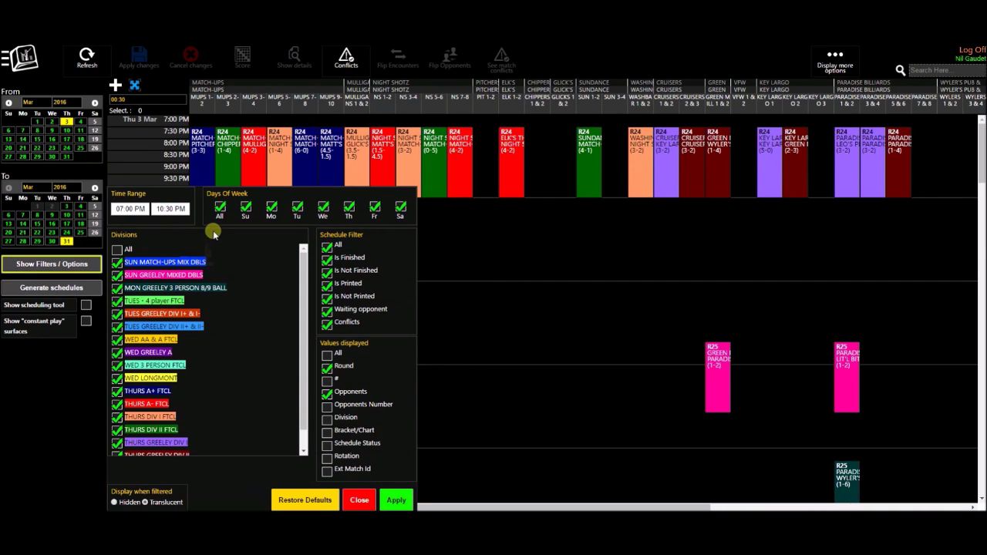
pyautogui.click(221, 208)
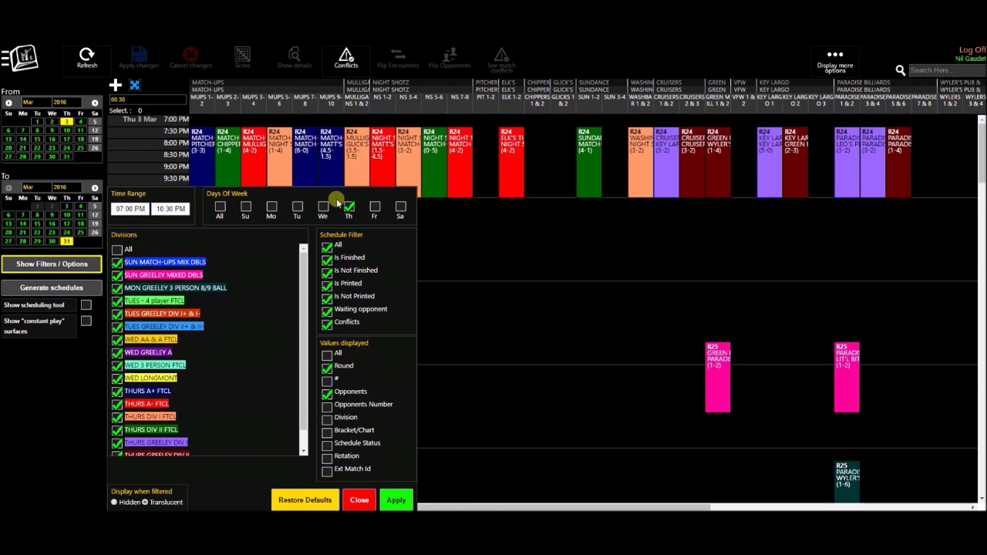
pyautogui.click(407, 497)
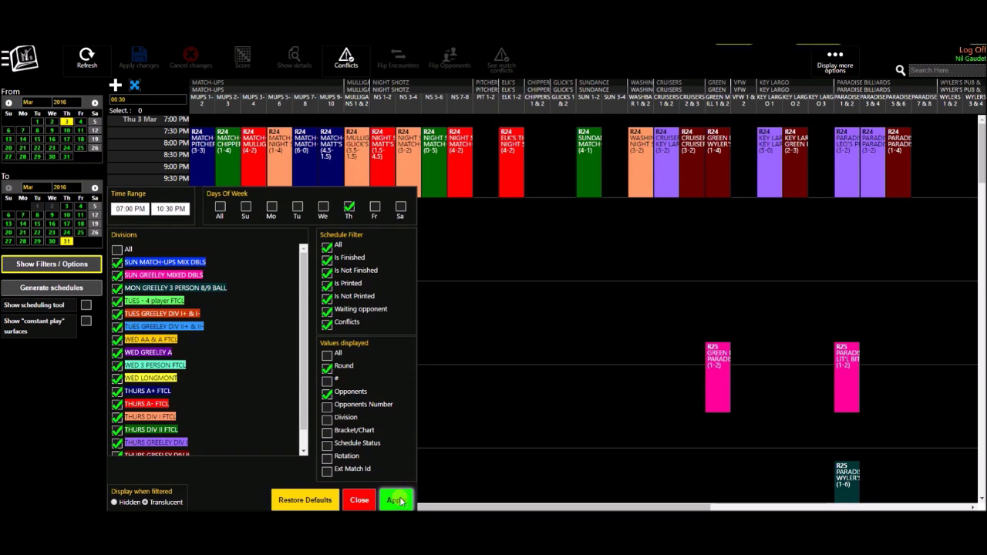
pyautogui.click(400, 500)
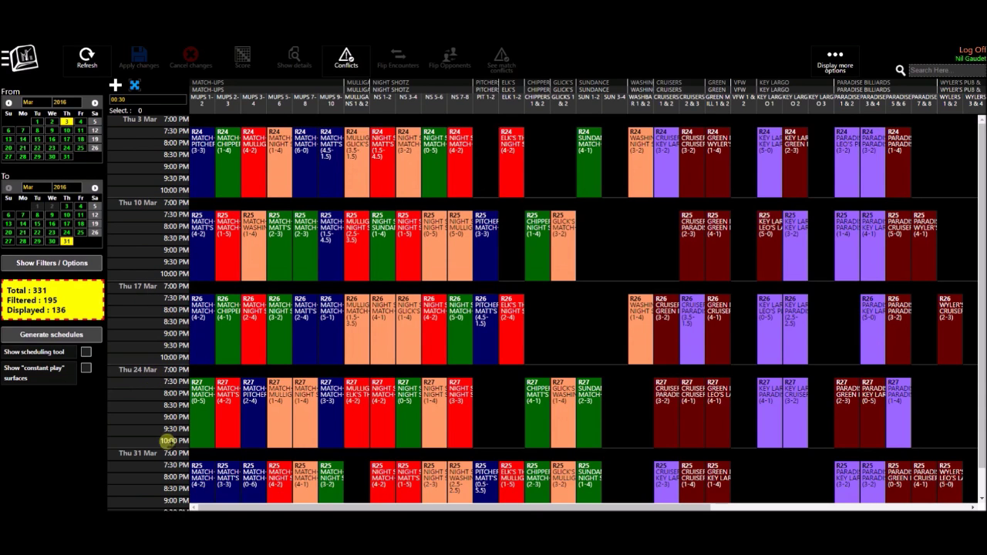
# Step: Drag the R24 NS 3-4 match to Thu 10 Mar in the Thursday grid
pyautogui.moveTo(411, 154)
pyautogui.mouseDown()
pyautogui.moveTo(540, 193)
pyautogui.moveTo(615, 247)
pyautogui.moveTo(608, 323)
pyautogui.moveTo(621, 158)
pyautogui.moveTo(417, 155)
pyautogui.mouseUp()
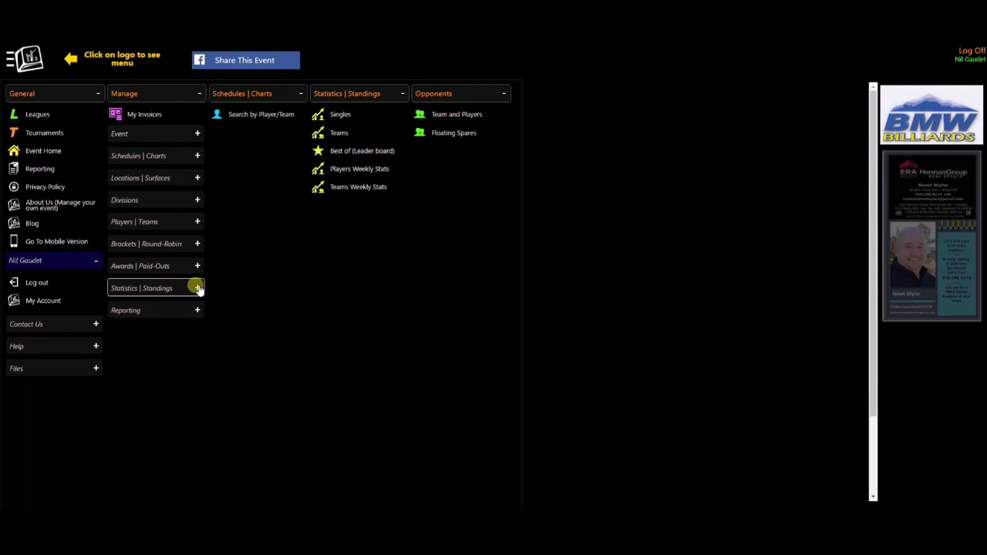
# Step: In the stats model editor, load Model for Teams' 21 display fields and 7 ranking criteria
pyautogui.click(198, 287)
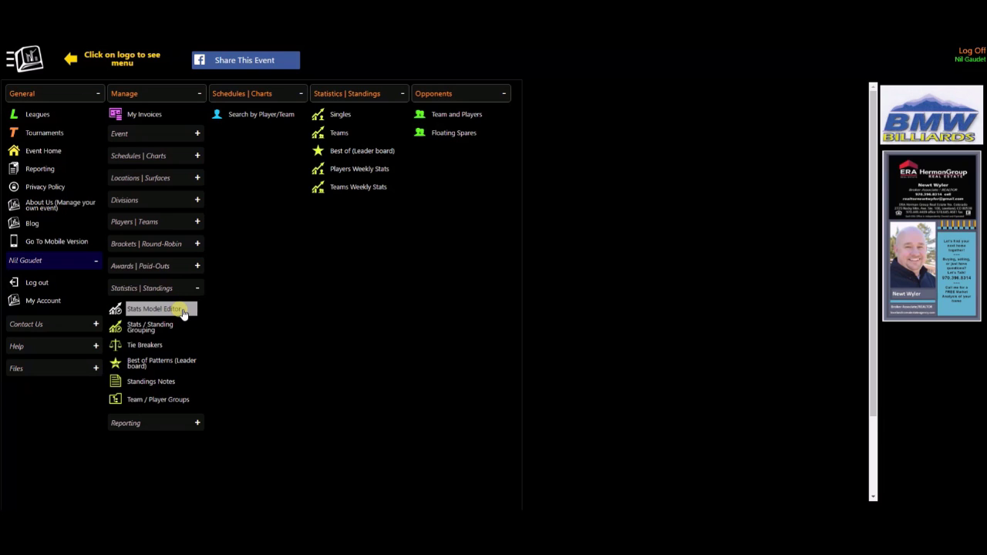
pyautogui.click(182, 310)
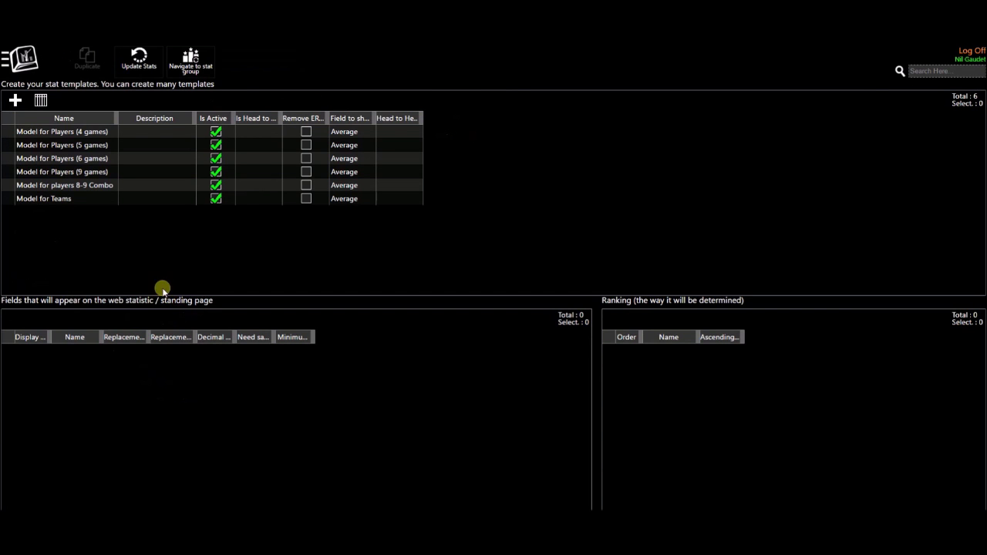
pyautogui.doubleClick(86, 199)
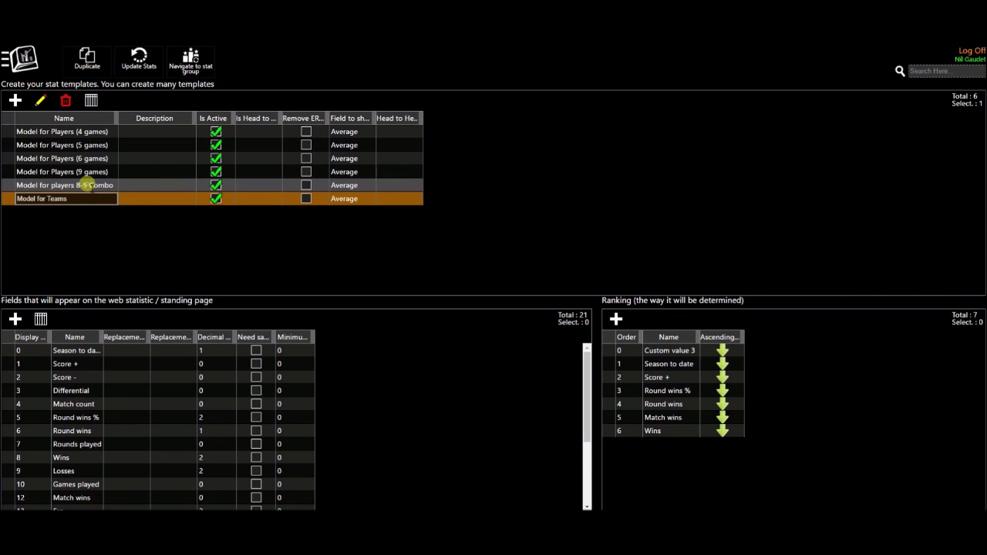
pyautogui.doubleClick(88, 186)
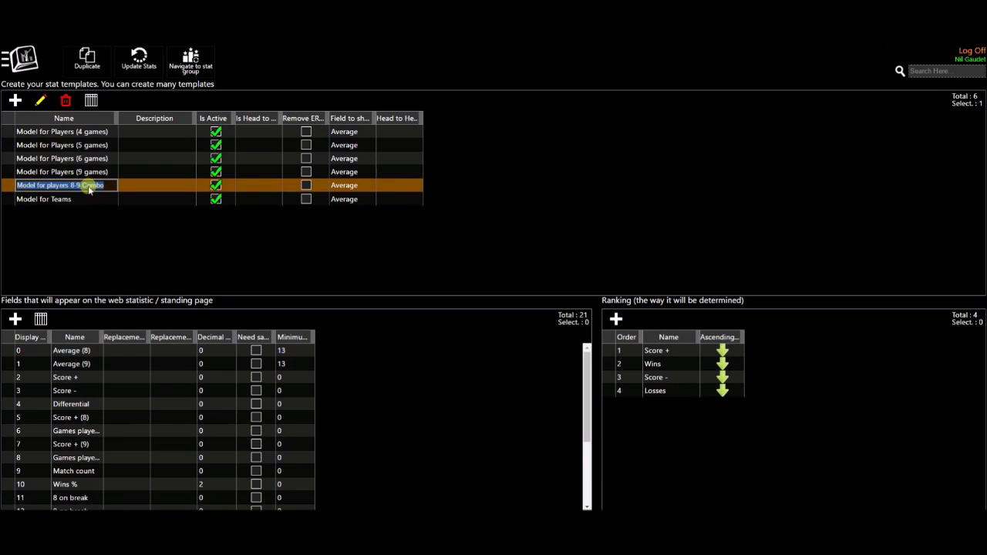
pyautogui.doubleClick(86, 199)
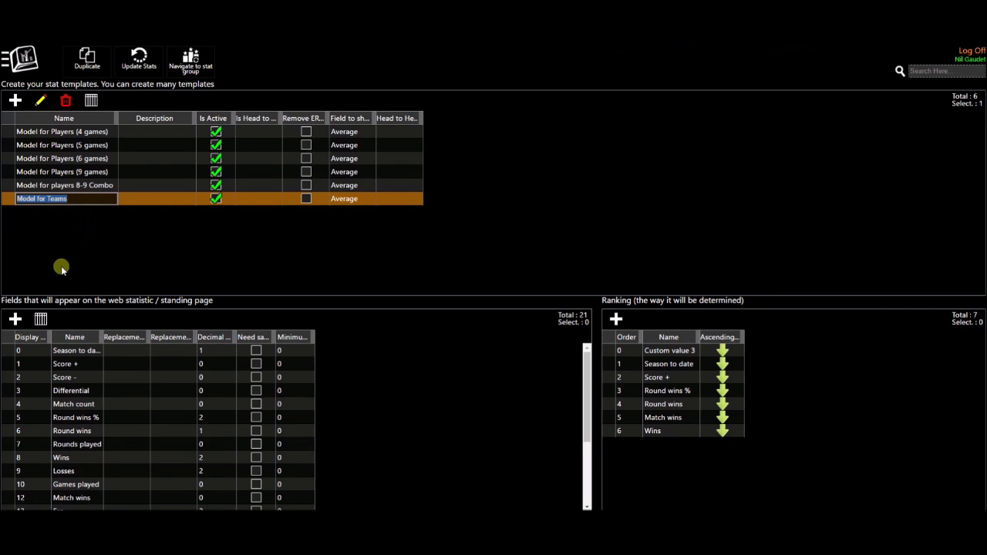
# Step: Open the Statistics picker for Model for Teams, widen the Description column and browse its 80 fields
pyautogui.click(13, 320)
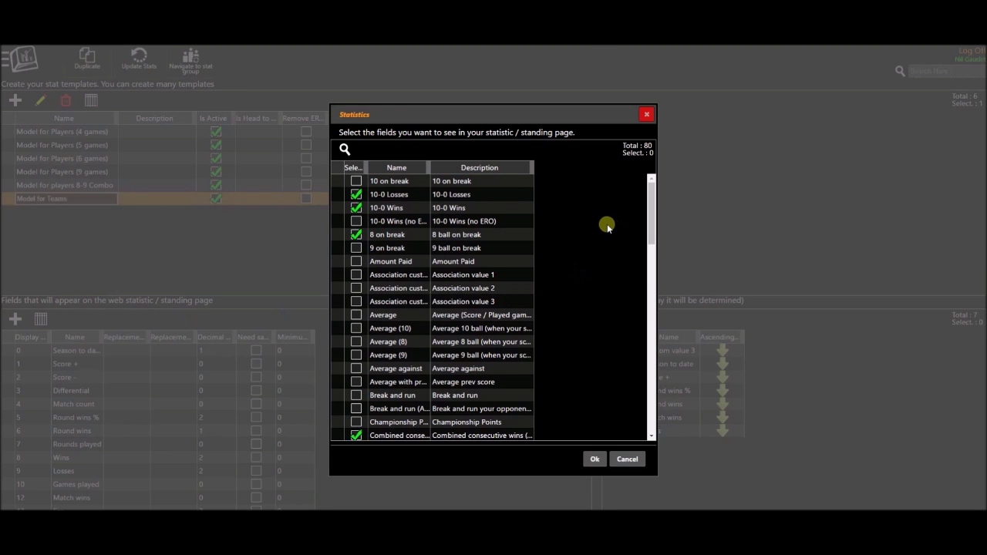
pyautogui.scroll(-3, 602, 246)
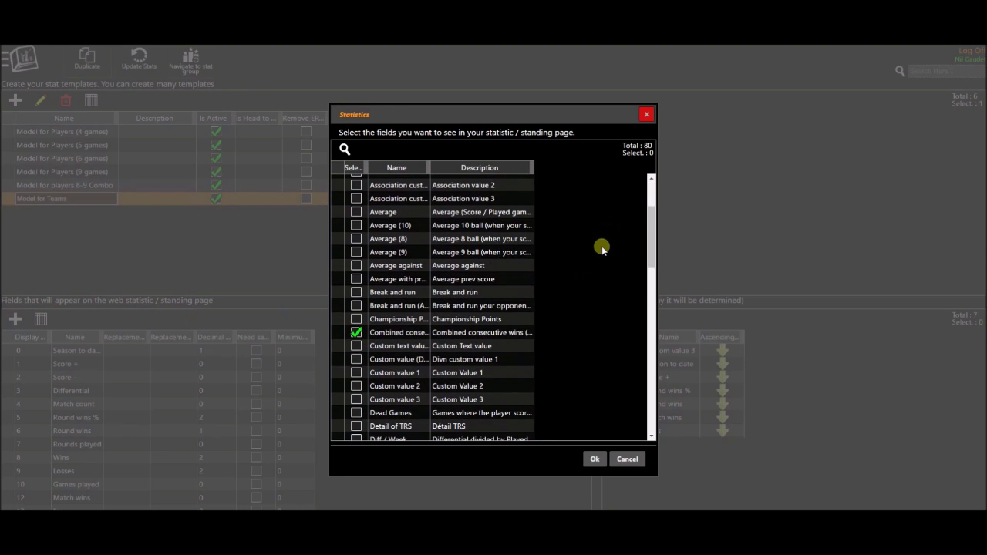
pyautogui.moveTo(534, 164); pyautogui.dragTo(624, 165)
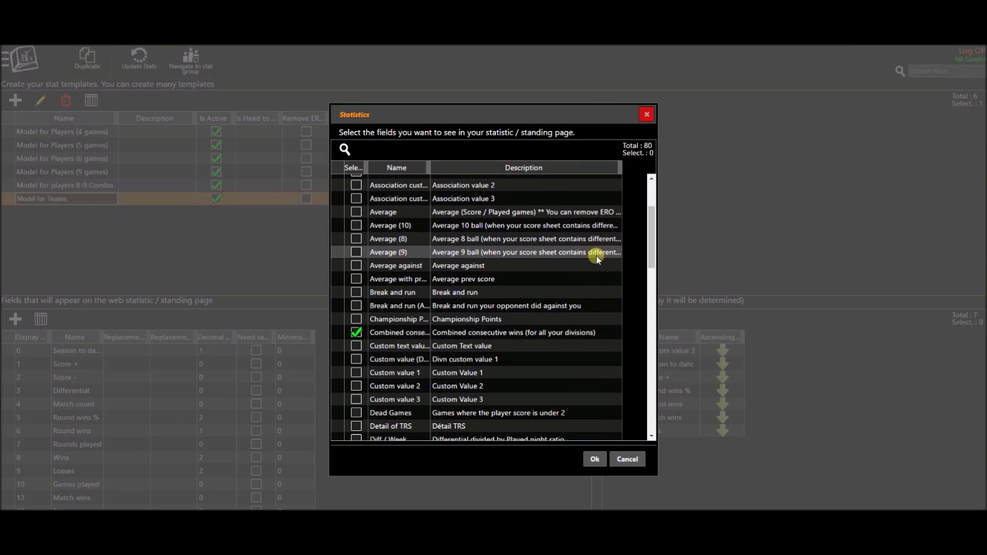
pyautogui.scroll(-2, 596, 256)
pyautogui.scroll(-2, 596, 255)
pyautogui.scroll(-4, 597, 256)
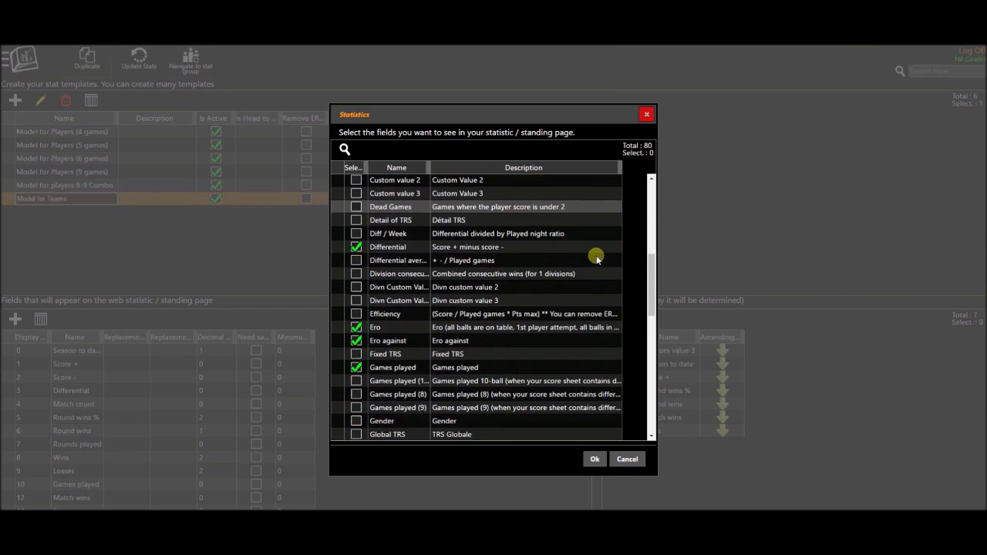
pyautogui.scroll(-2, 596, 256)
pyautogui.scroll(-5, 596, 255)
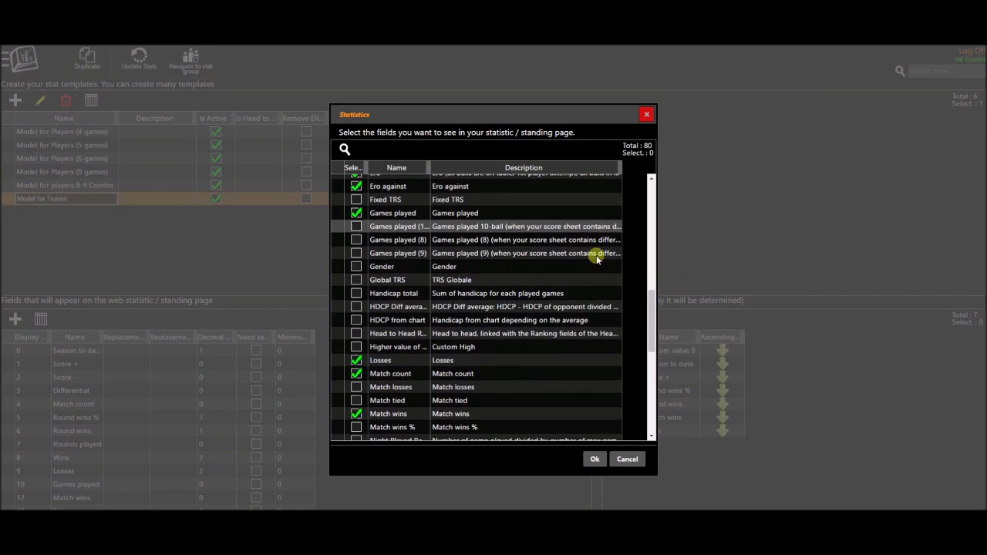
pyautogui.scroll(-6, 597, 259)
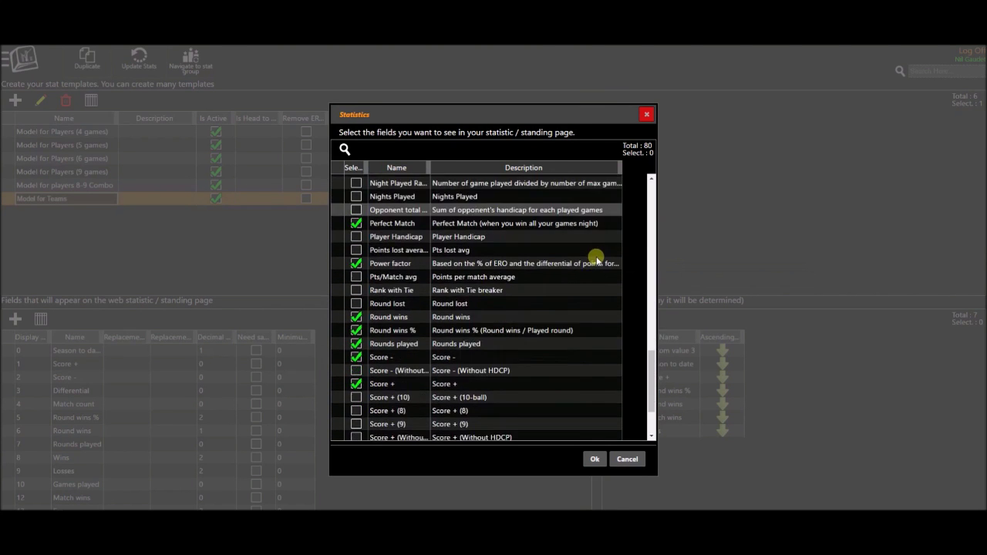
pyautogui.scroll(-1, 596, 258)
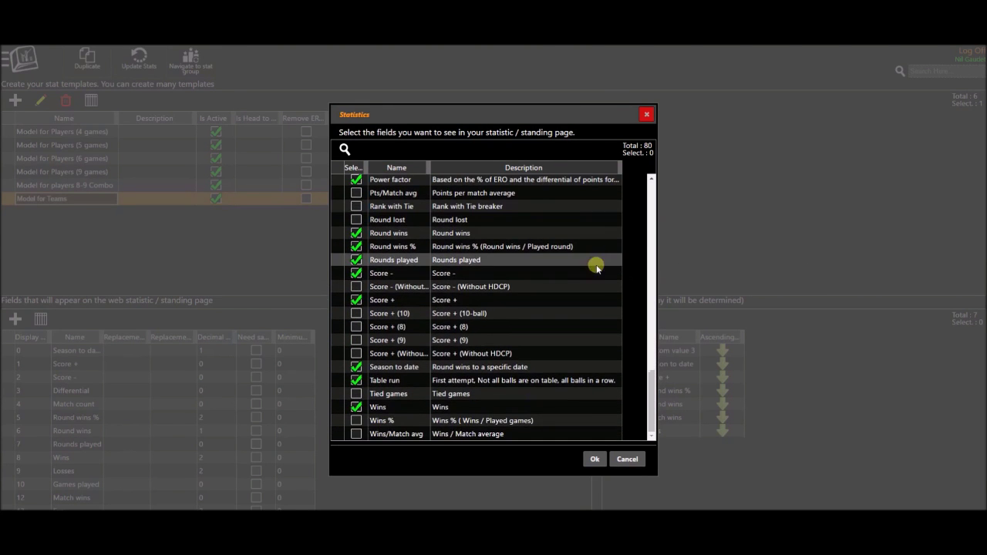
# Step: Confirm the picked fields, load the Model for Players (4 games) template, and rank Wins first
pyautogui.click(593, 460)
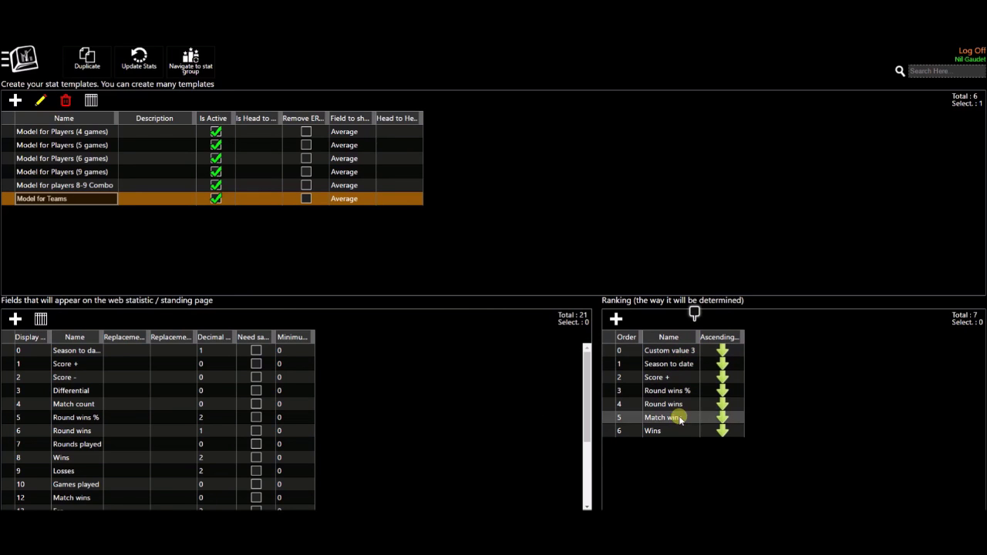
pyautogui.click(85, 133)
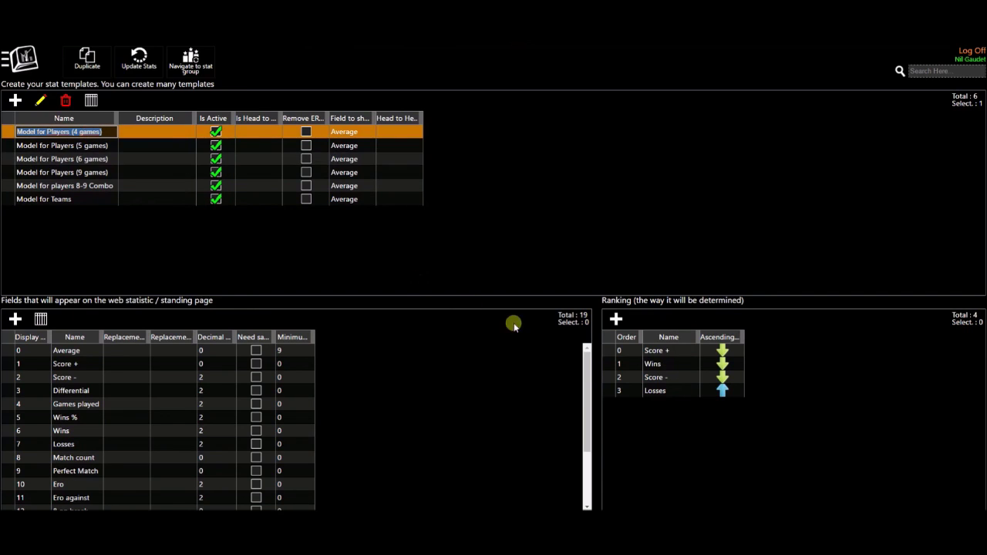
pyautogui.moveTo(674, 367); pyautogui.dragTo(674, 351)
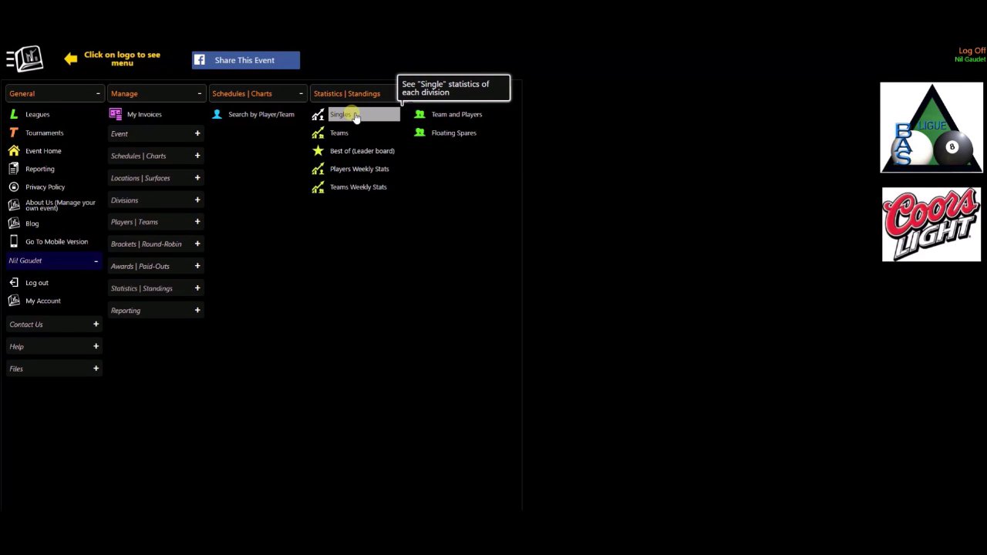
# Step: On the Singles statistics page, view the players ranked 1 and 13, then select the 17th
pyautogui.click(356, 115)
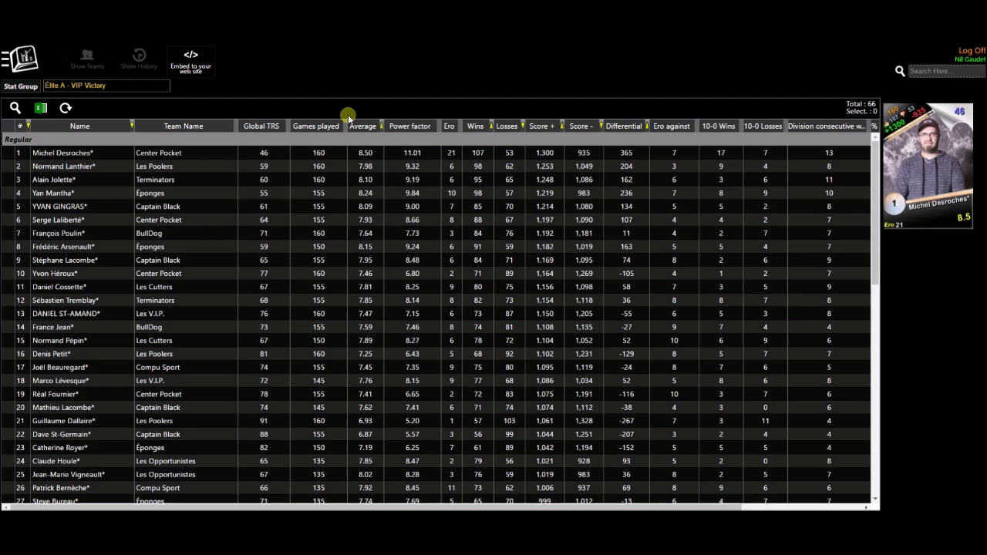
pyautogui.click(75, 154)
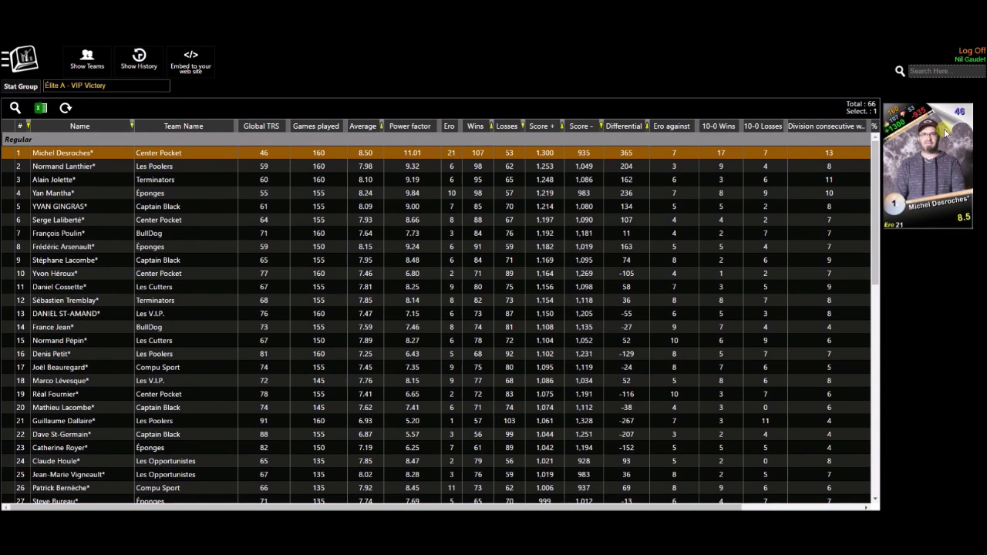
pyautogui.click(73, 313)
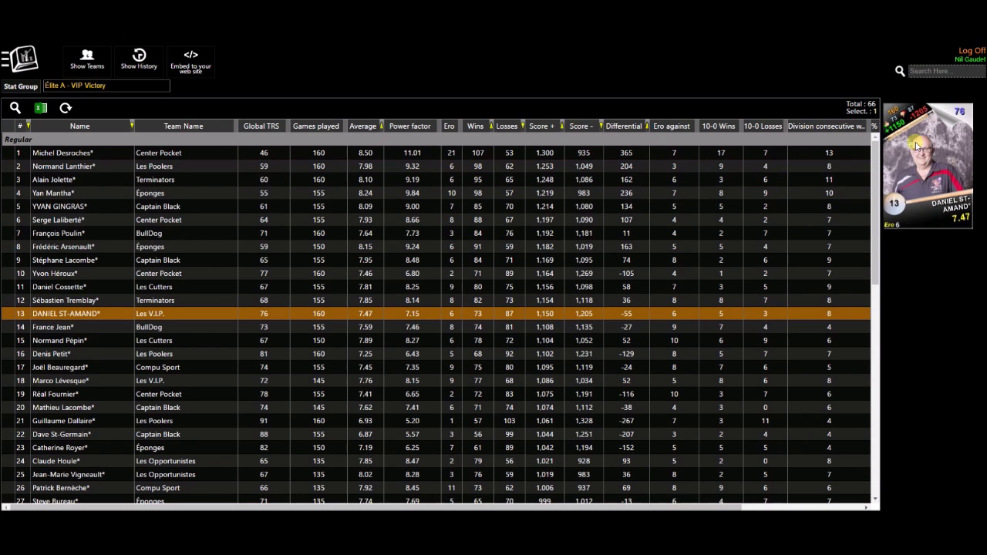
pyautogui.click(45, 368)
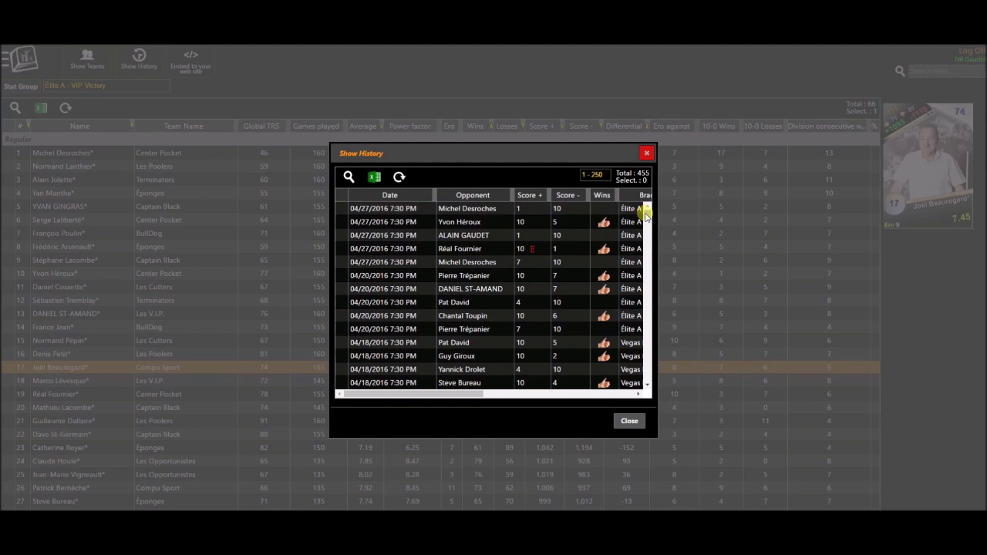
pyautogui.moveTo(645, 210); pyautogui.dragTo(645, 379)
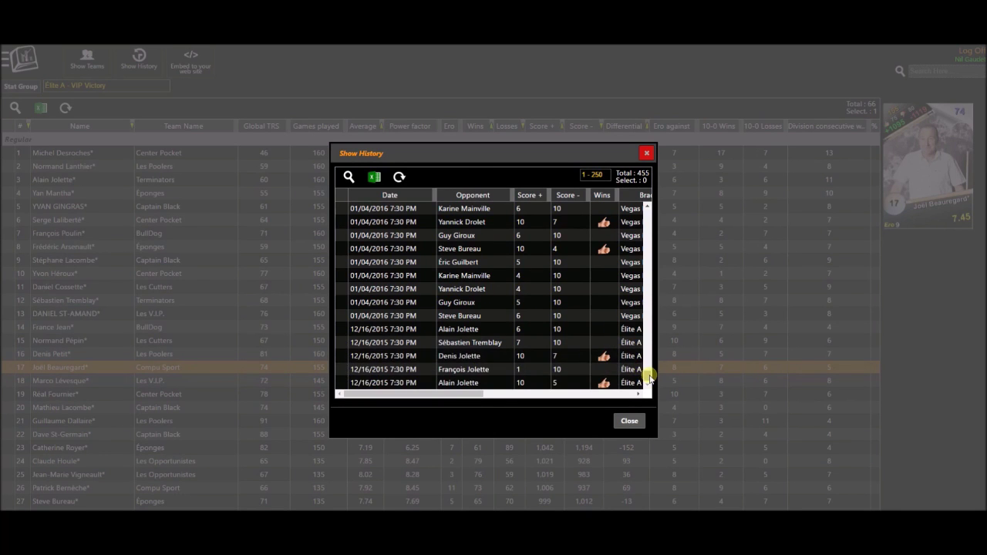
pyautogui.moveTo(649, 376); pyautogui.dragTo(646, 202)
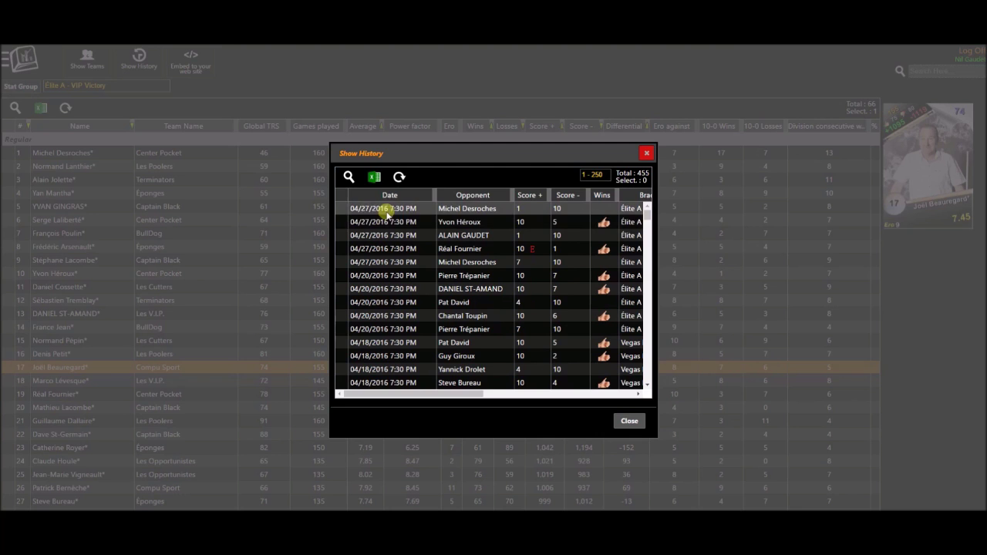
pyautogui.click(637, 424)
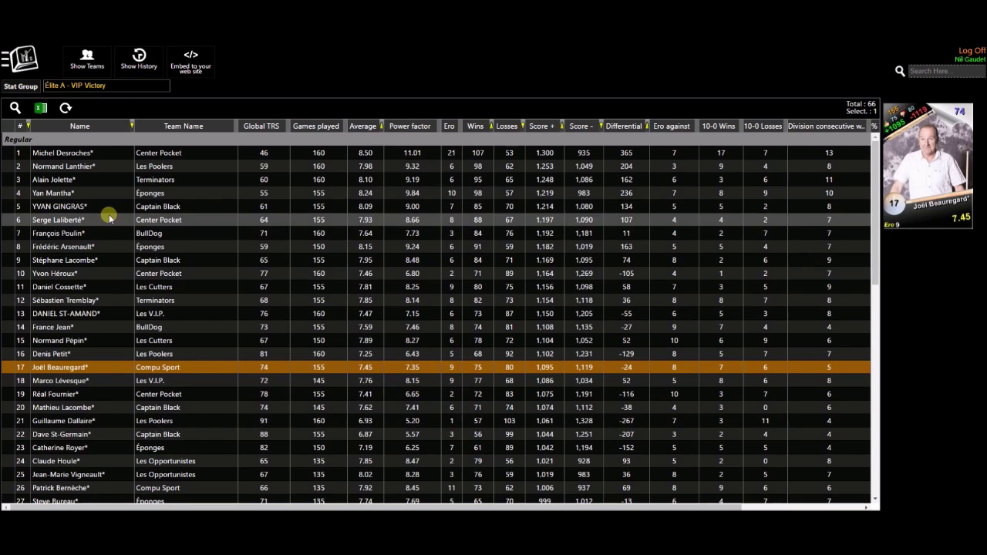
# Step: Show the top-ranked player's card in the Élite A - VIP Victory singles standings
pyautogui.click(75, 158)
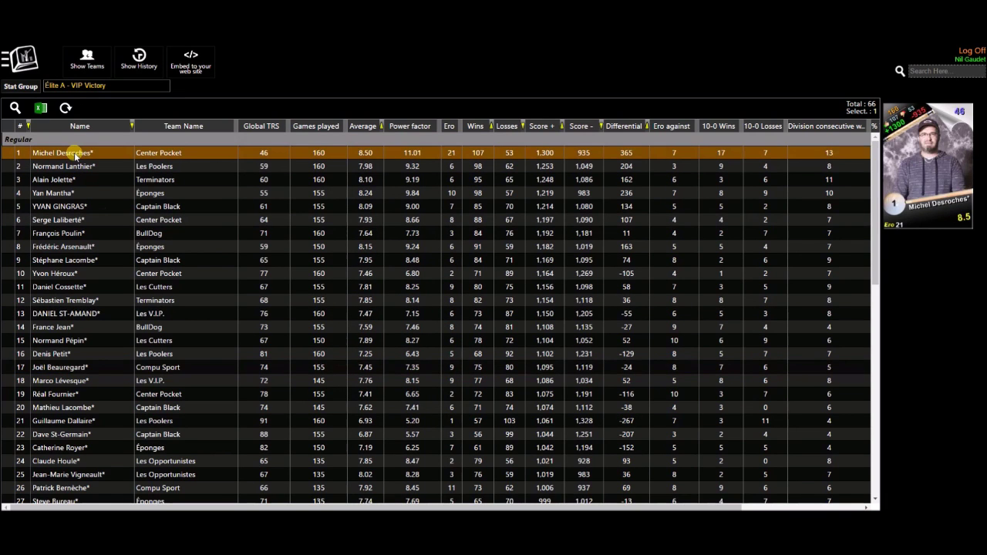
pyautogui.click(86, 62)
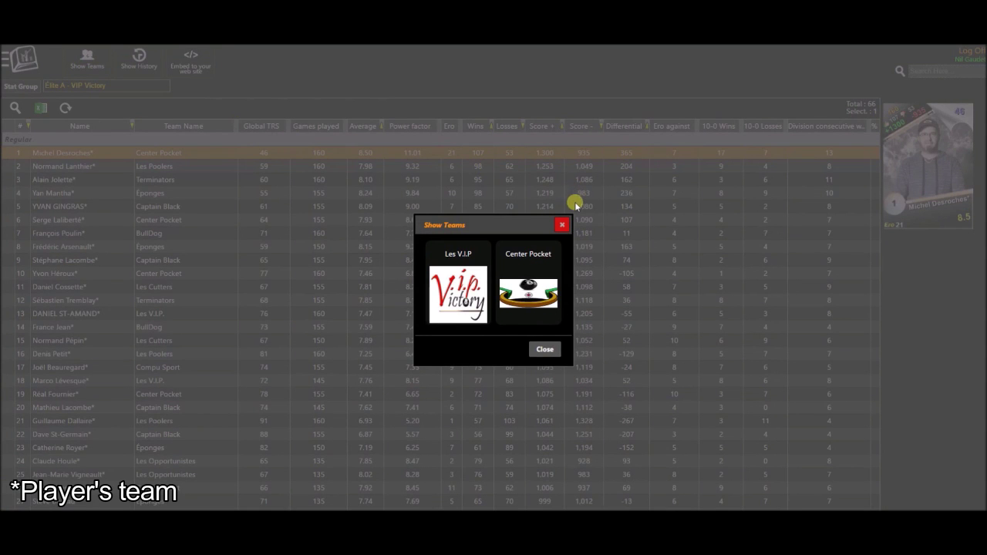
pyautogui.click(546, 351)
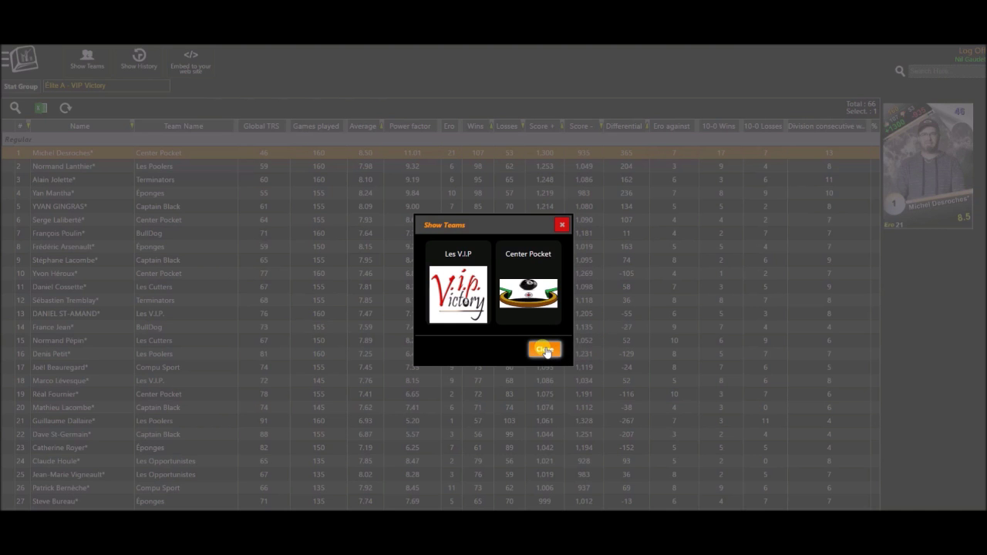